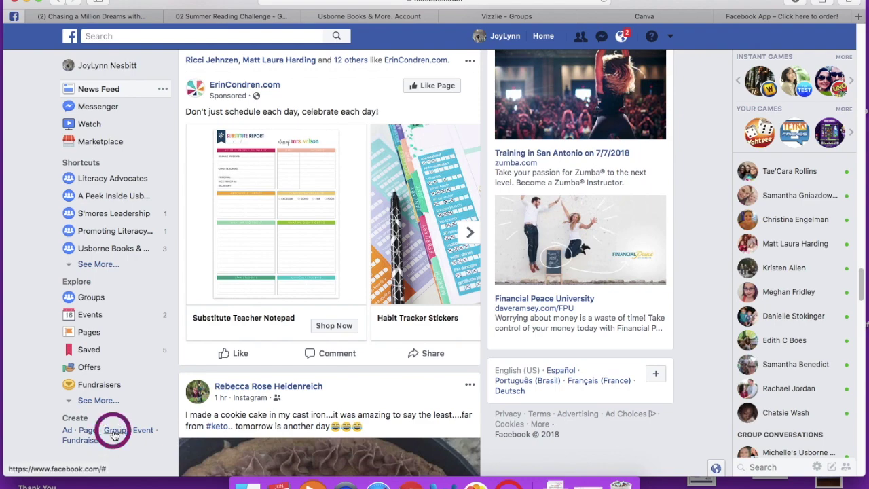
Step: Start a new group named for the host's Fast and Fun Usborne Book Party!
left_click(113, 435)
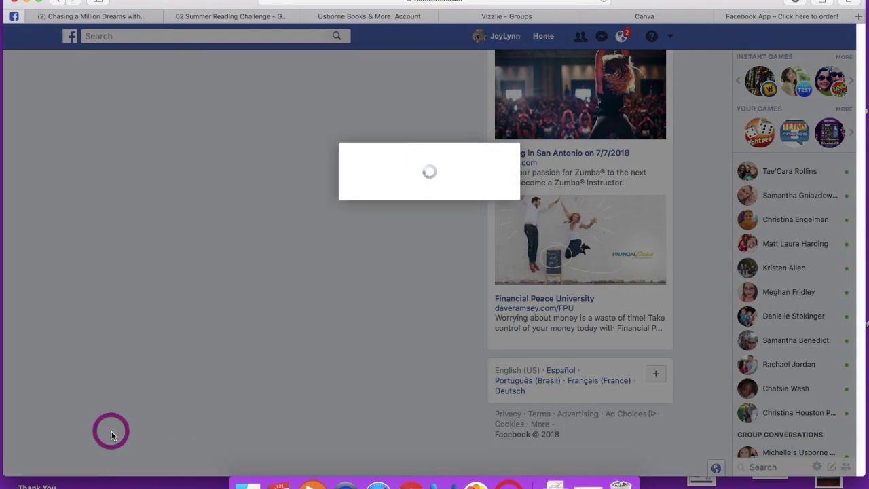
left_click(372, 208)
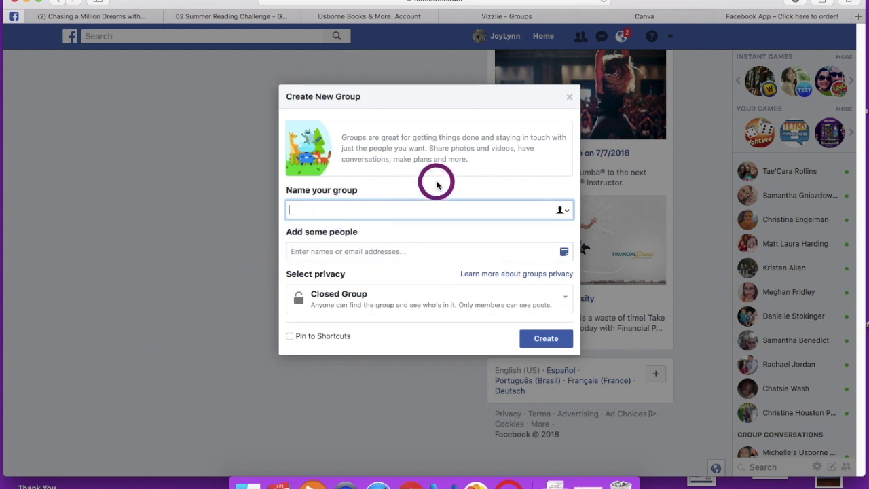
type("Ashley's Fast and Fun Usborn")
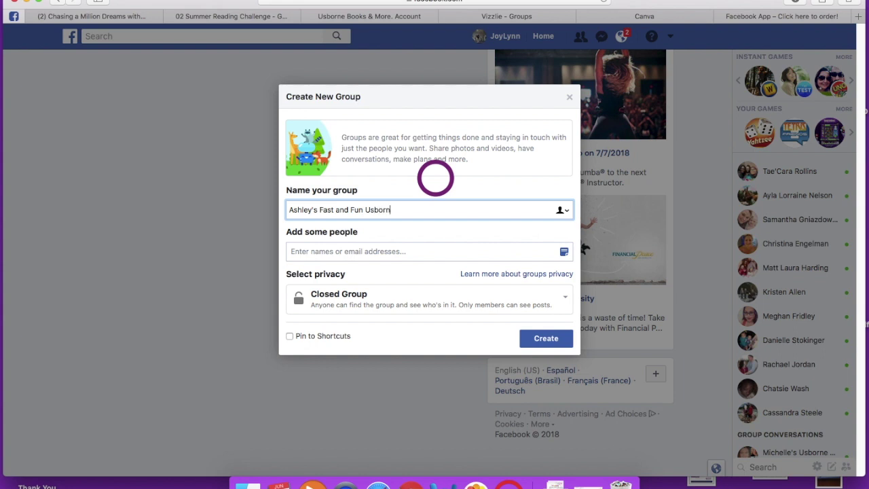
type("Book Party!")
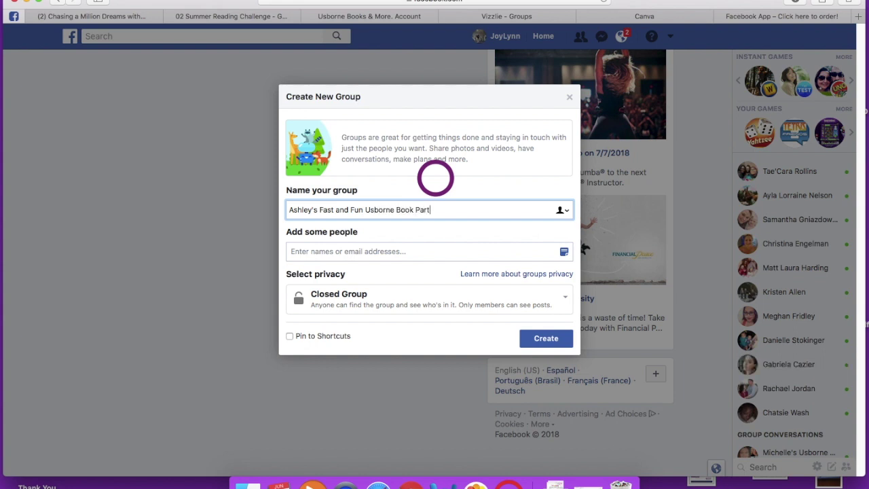
Step: Add one person to the group by entering their e-mail address and picking the suggestion
left_click(423, 252)
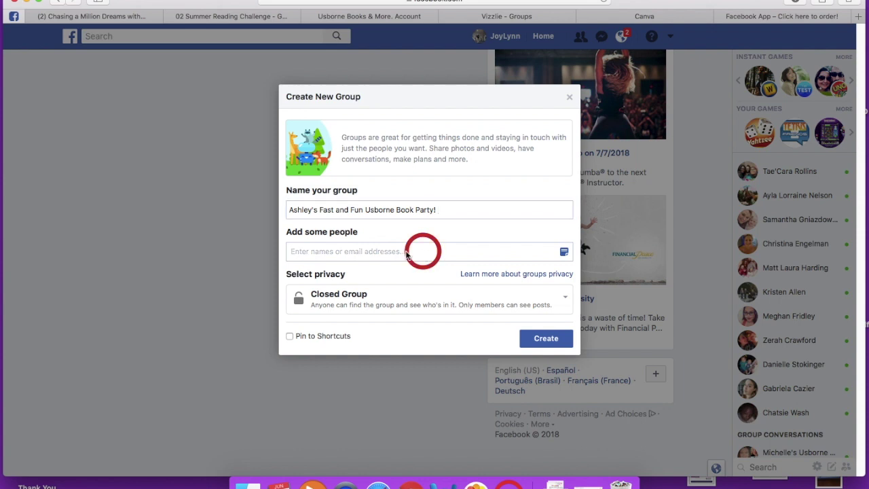
left_click(406, 252)
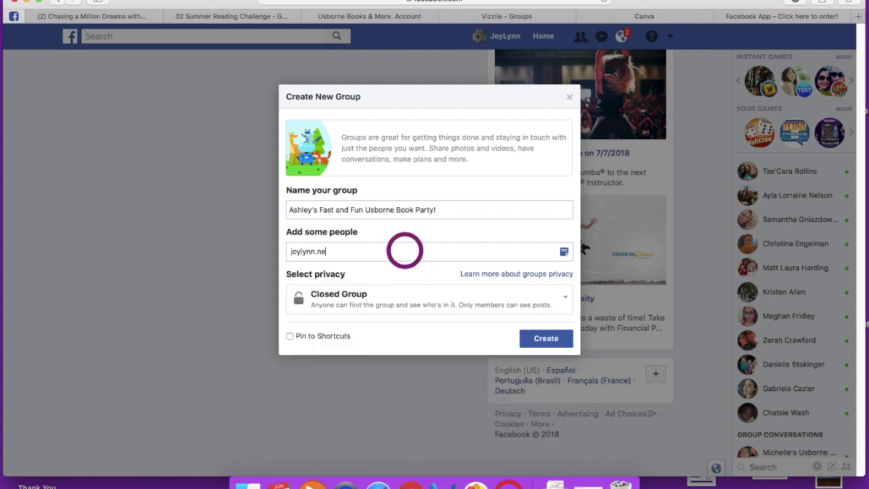
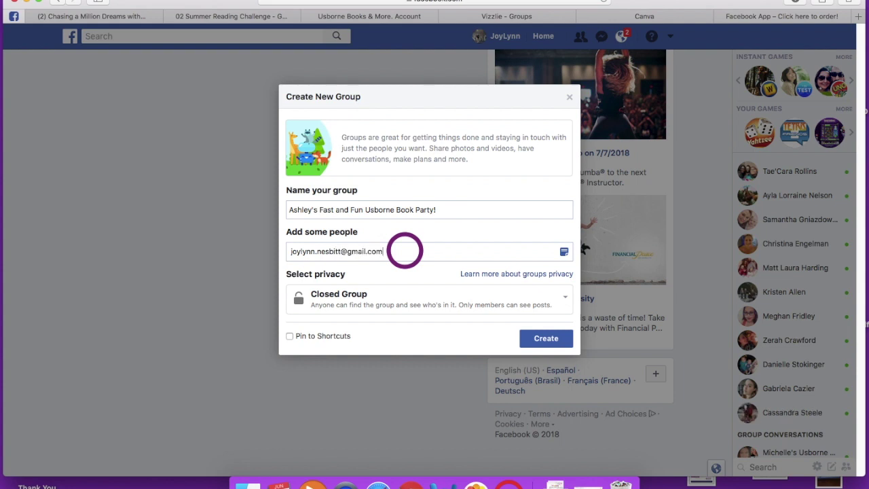
left_click(407, 275)
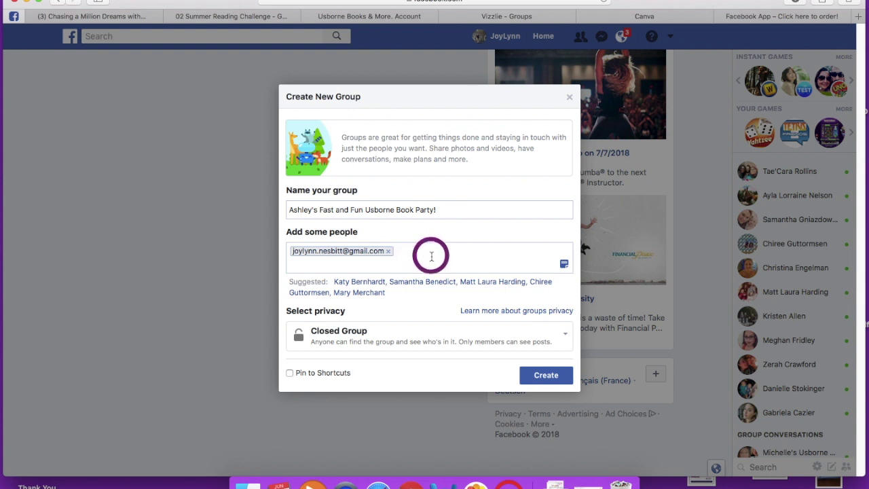
Step: Set the group's privacy to Secret Group and create it
left_click(398, 337)
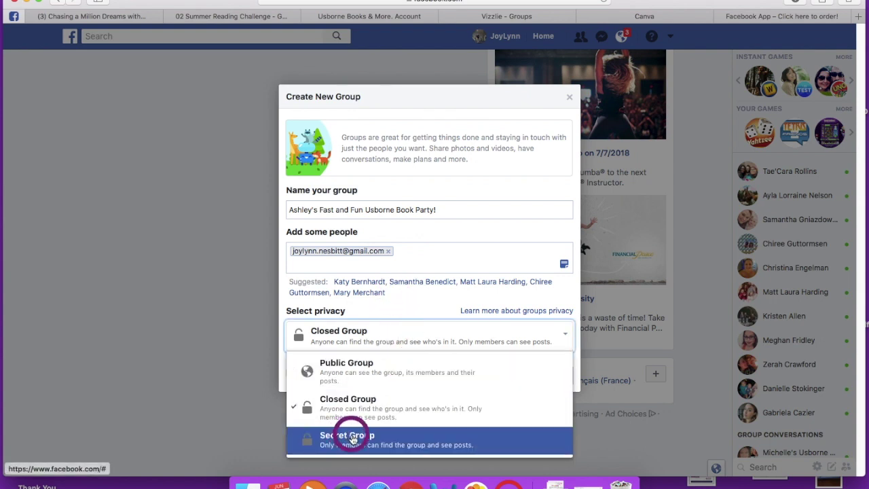
left_click(348, 438)
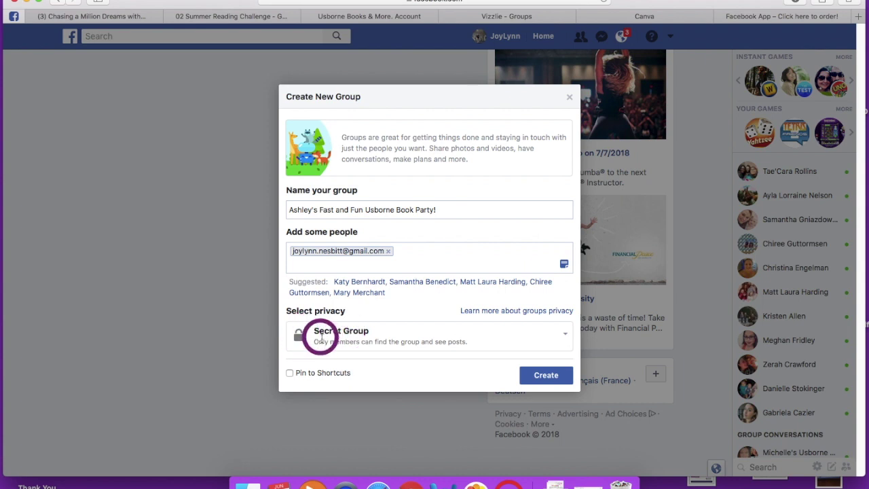
left_click(542, 375)
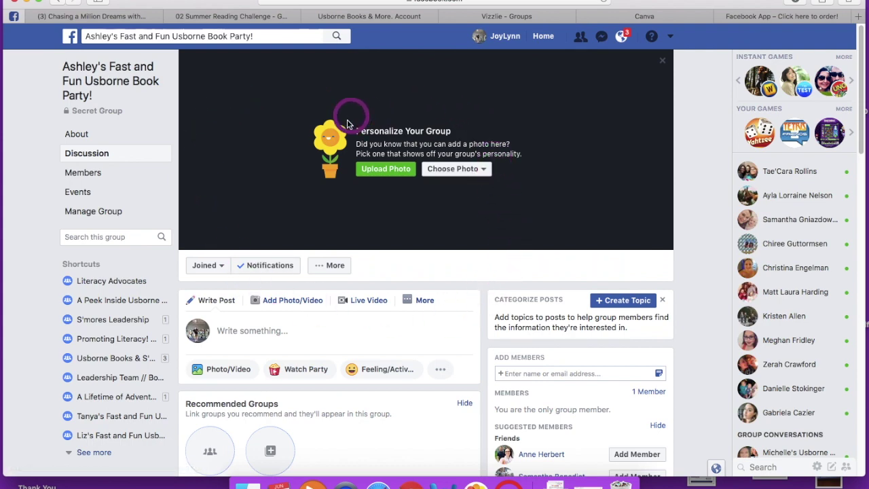
Step: Upload 'Click here to order!-5.png' from Downloads as the cover photo and nudge it upward
left_click(384, 169)
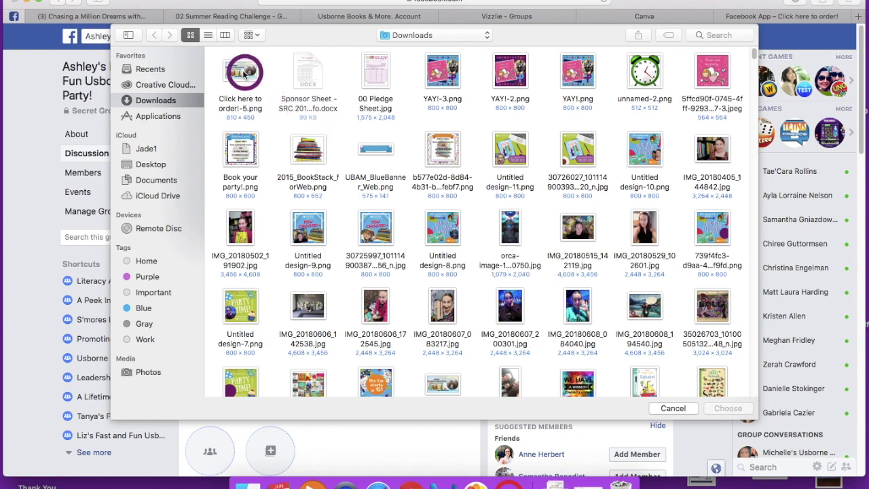
double_click(239, 73)
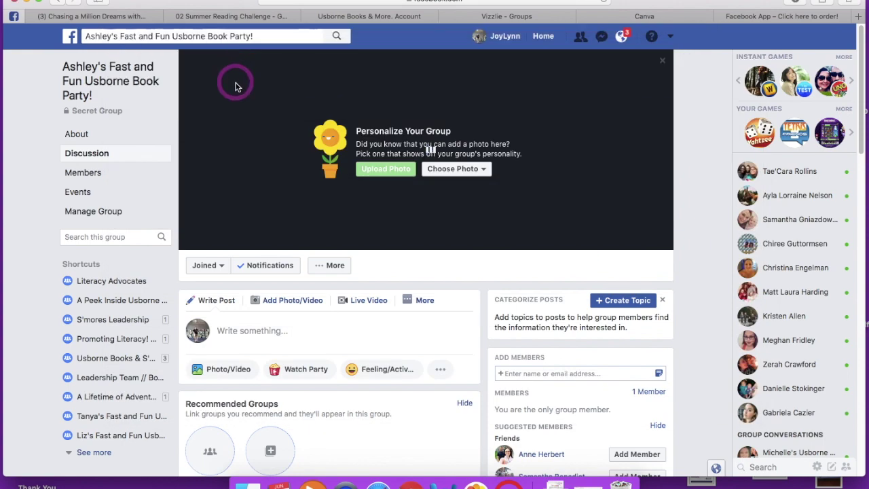
left_click_drag(237, 84, 237, 72)
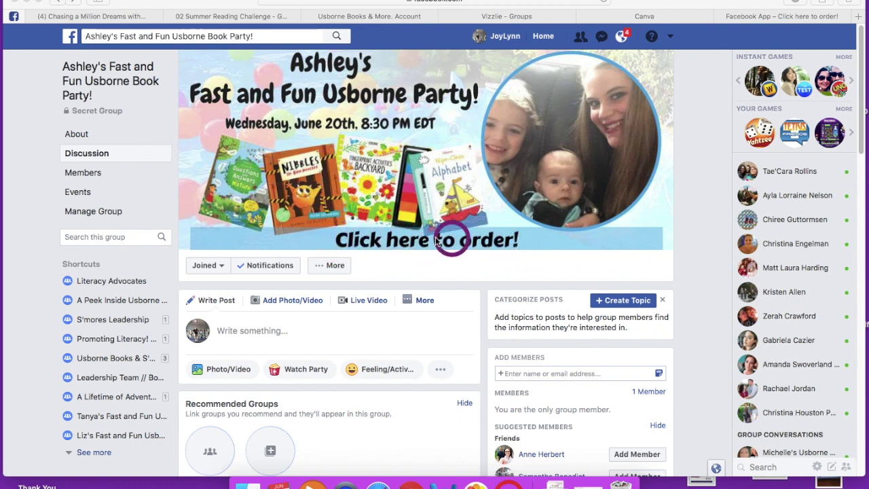
Step: Caption the cover photo with a purchase invitation plus the pasted party ordering link
left_click(364, 170)
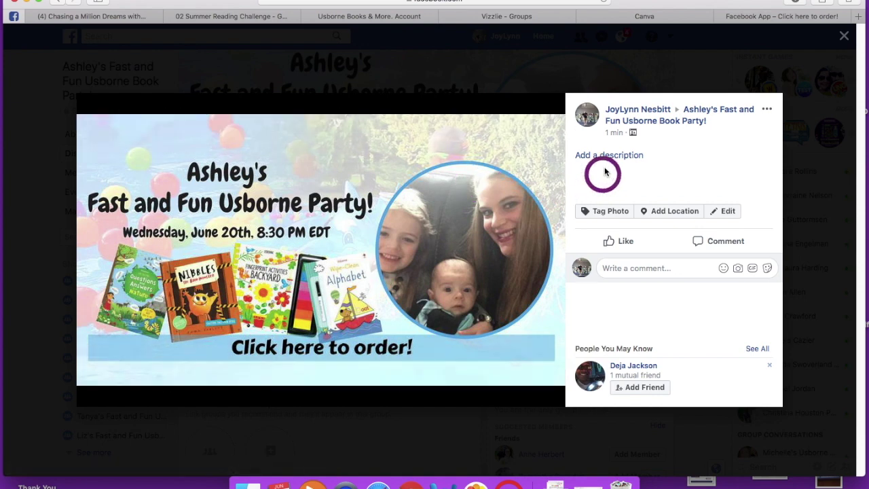
left_click(604, 157)
left_click(623, 117)
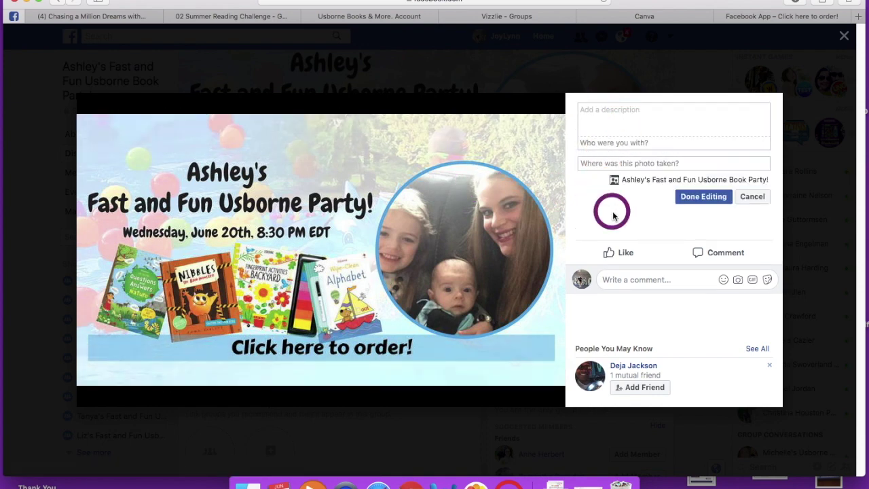
type("C")
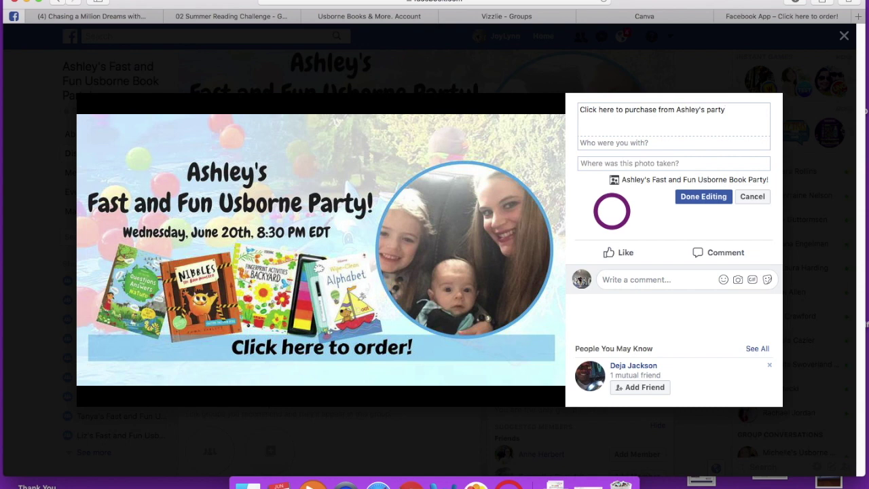
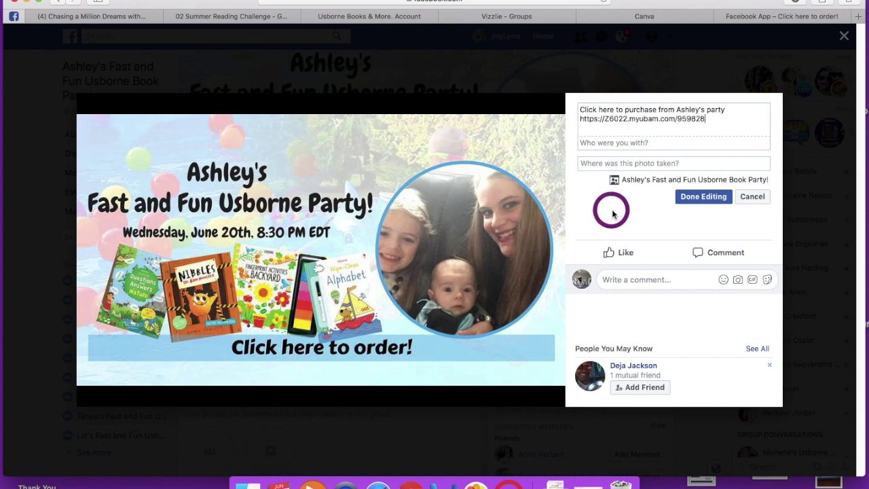
left_click(697, 200)
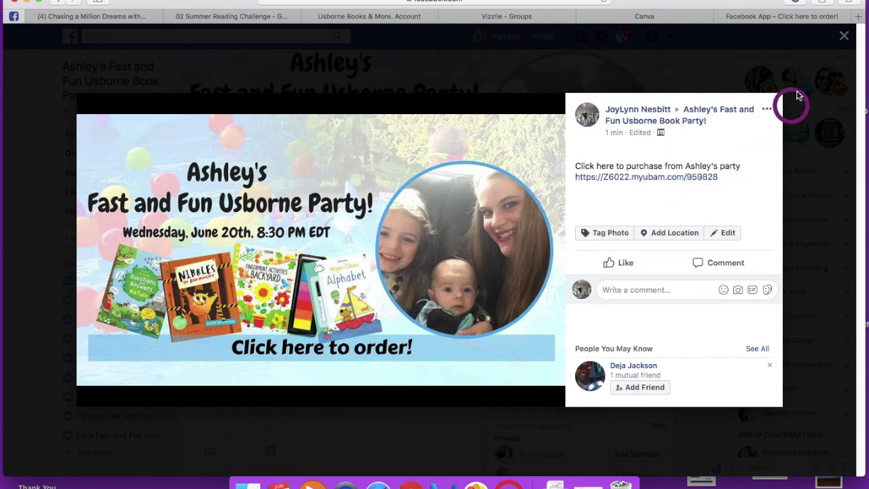
Step: Reopen the cover photo to verify the saved caption, then close the viewer
left_click(843, 36)
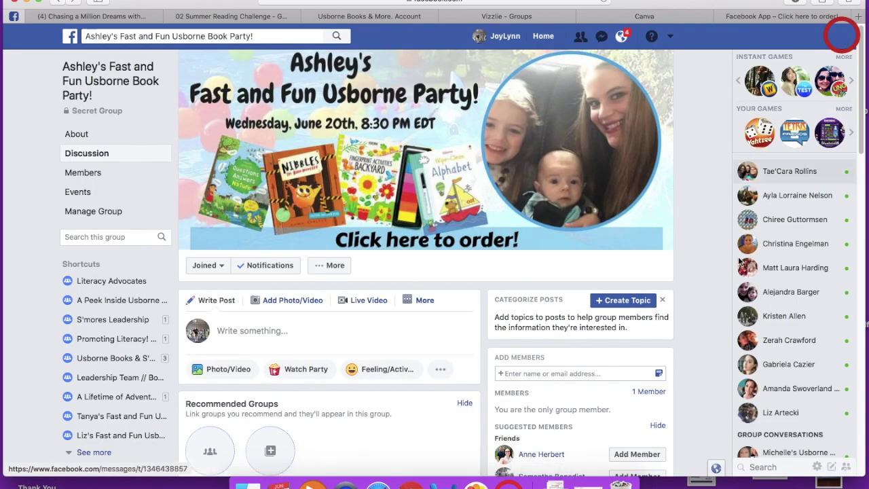
left_click(376, 238)
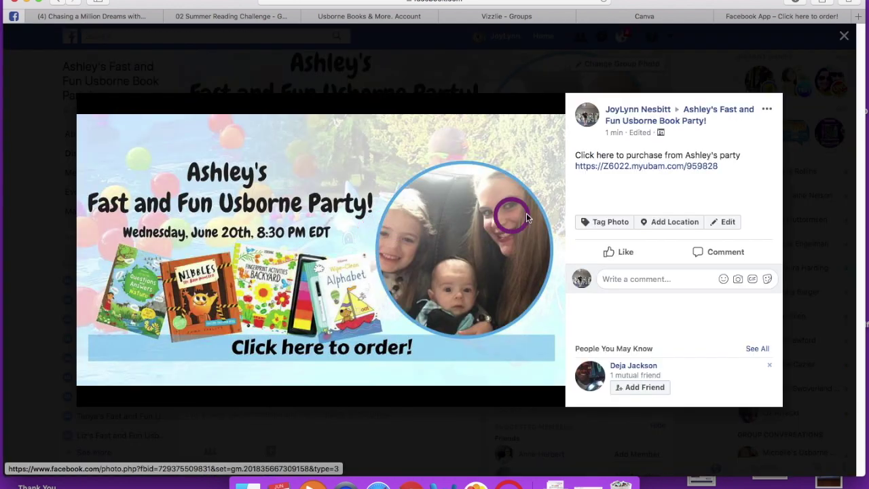
left_click(844, 35)
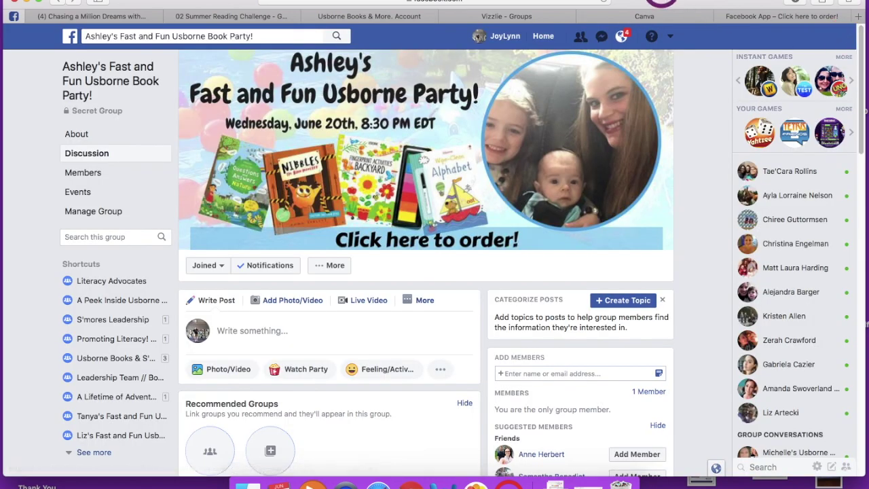
Step: Paste the prepared description with quick links into the group's About section
left_click(242, 214)
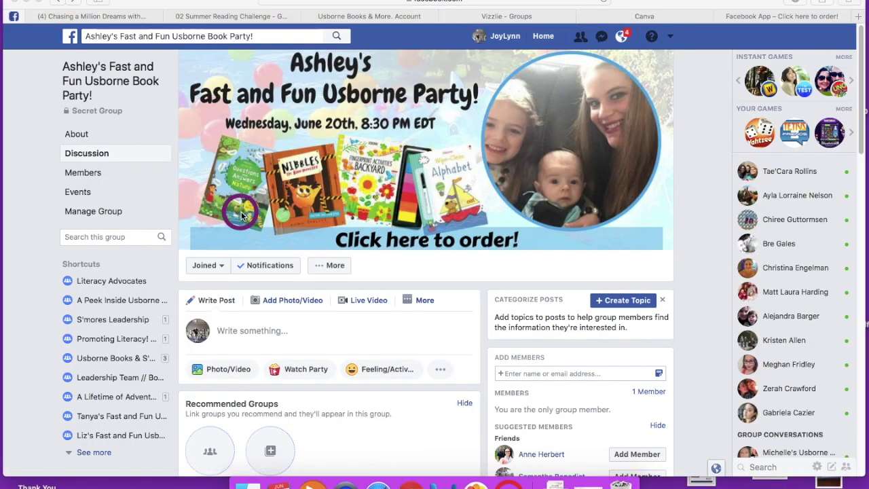
scroll(242, 215, "down", 5)
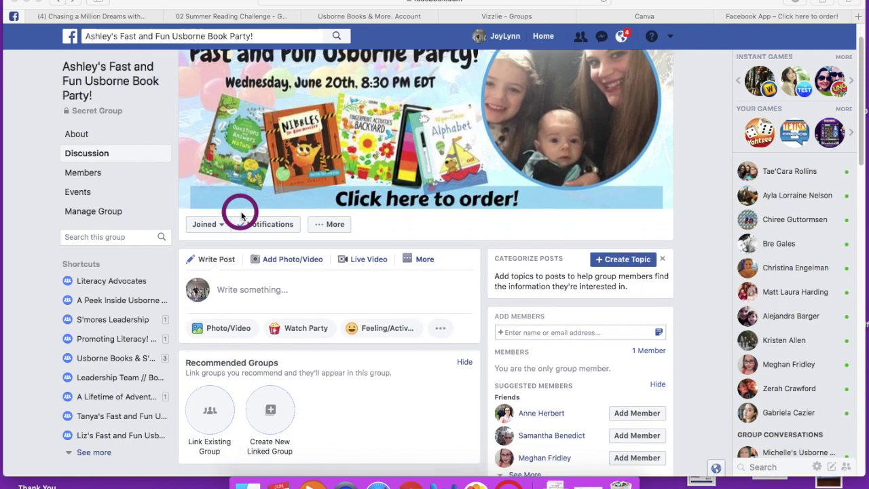
scroll(241, 214, "down", 1)
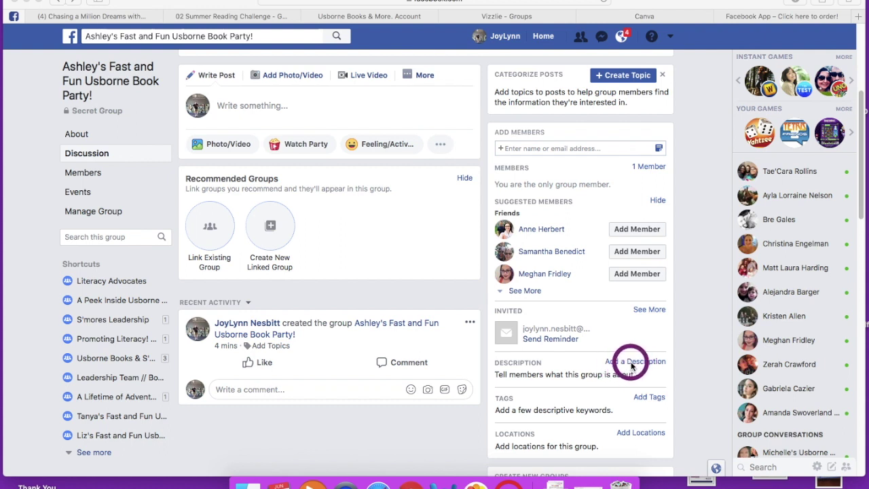
left_click(76, 139)
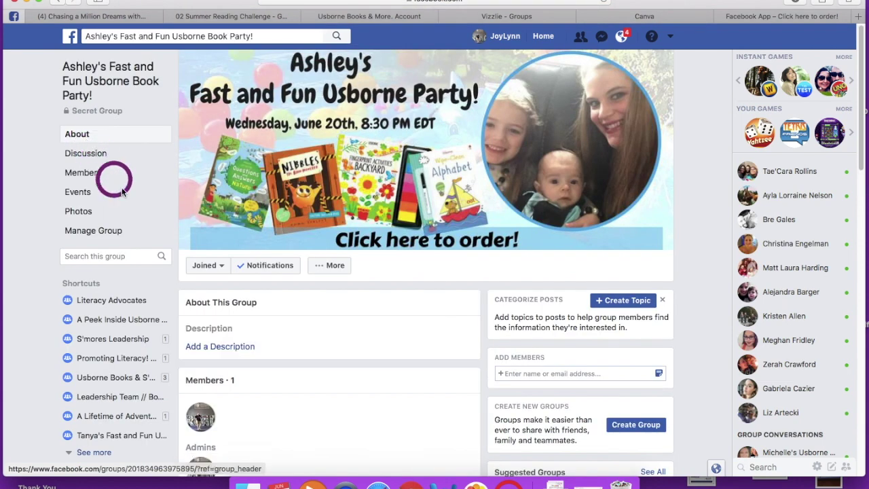
left_click(231, 347)
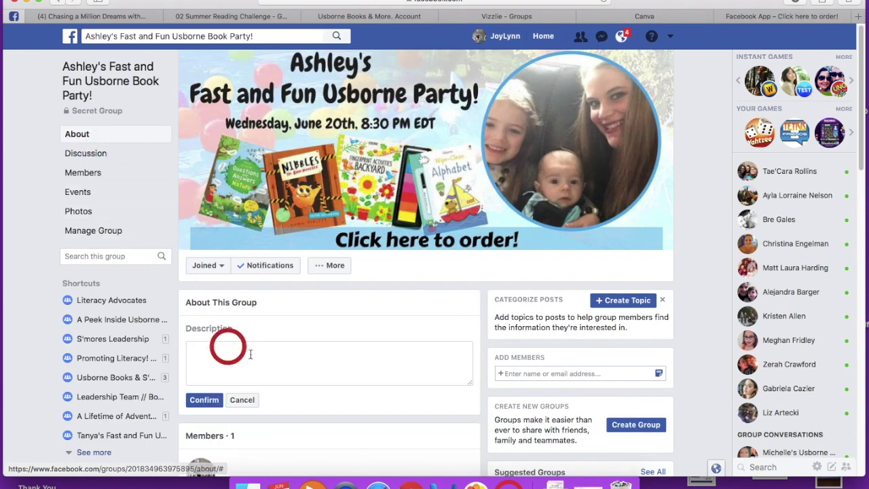
left_click(226, 352)
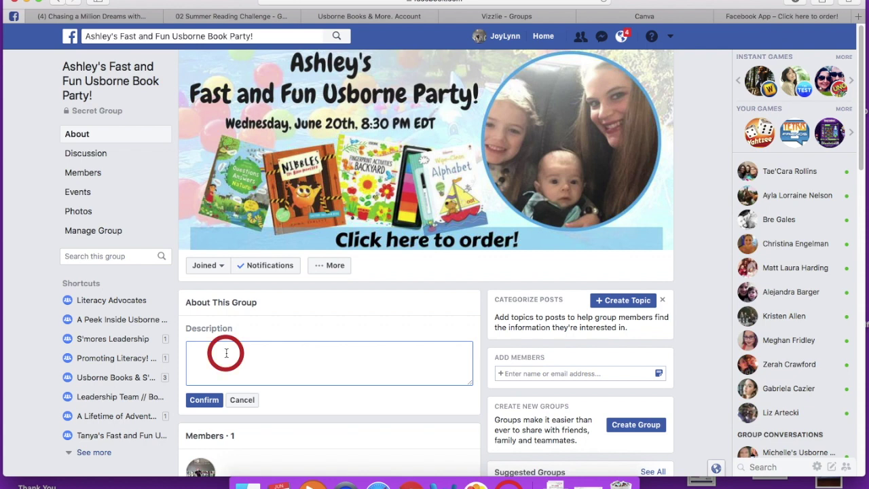
key("super+v")
left_click(367, 372)
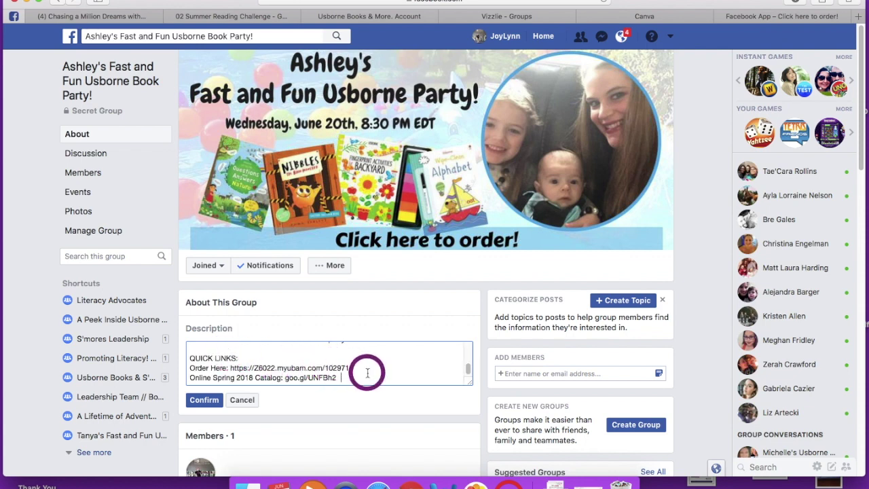
Step: Review the pasted description text and confirm it to save
scroll(367, 372, "up", 15)
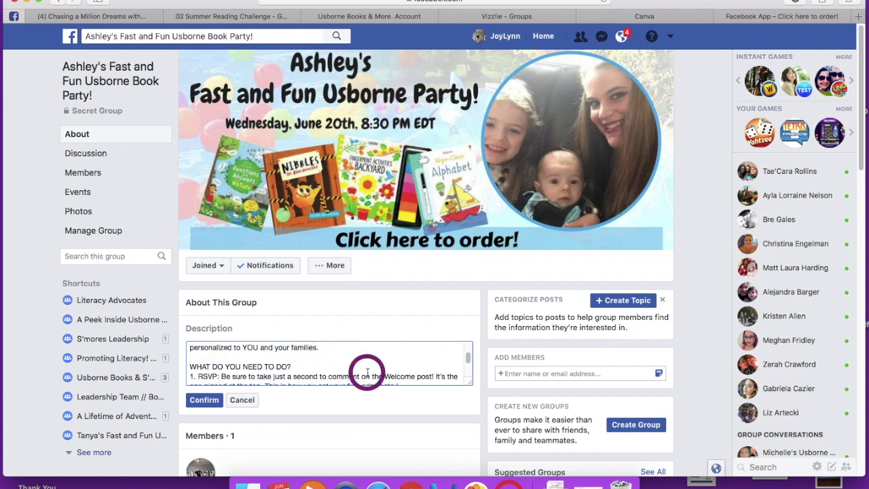
scroll(367, 373, "up", 2)
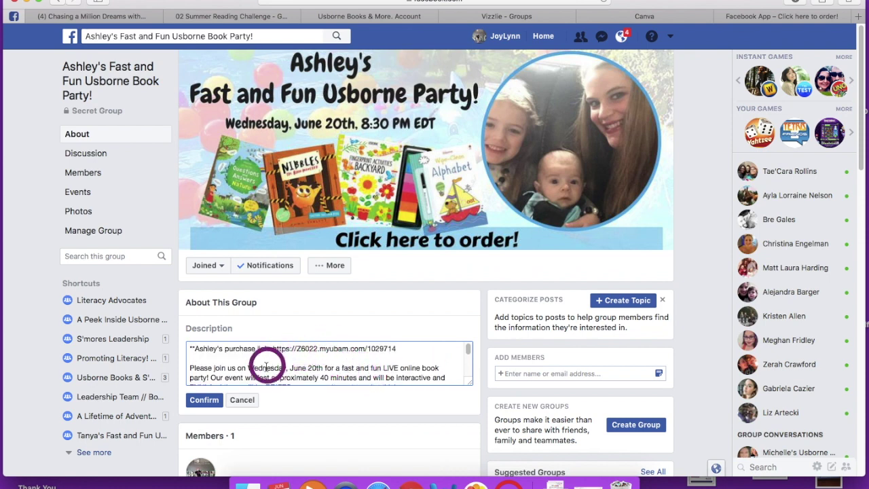
scroll(293, 365, "down", 5)
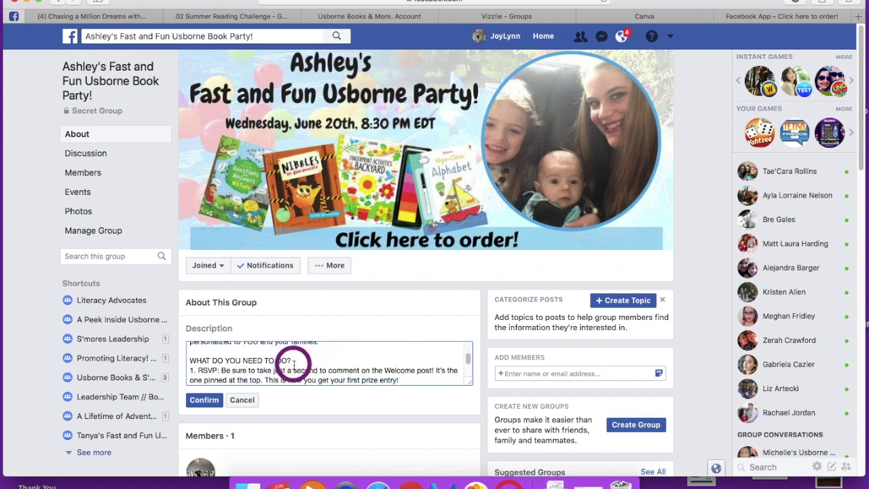
scroll(291, 365, "down", 2)
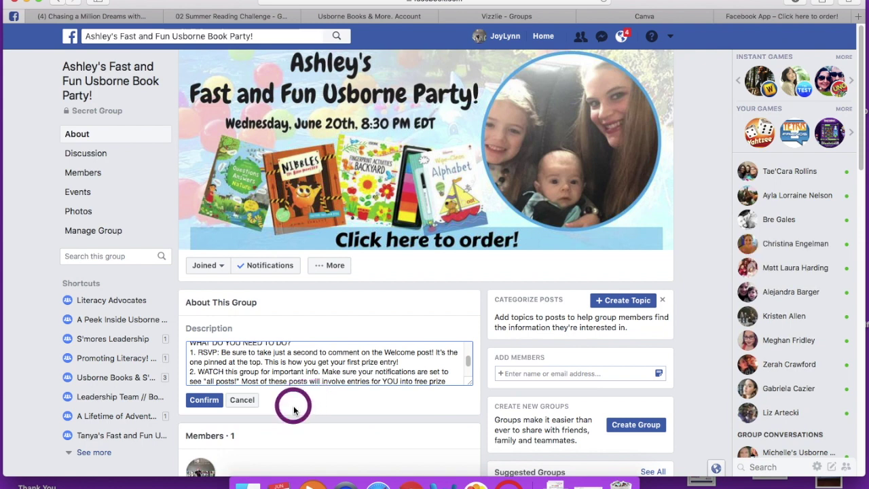
left_click(204, 401)
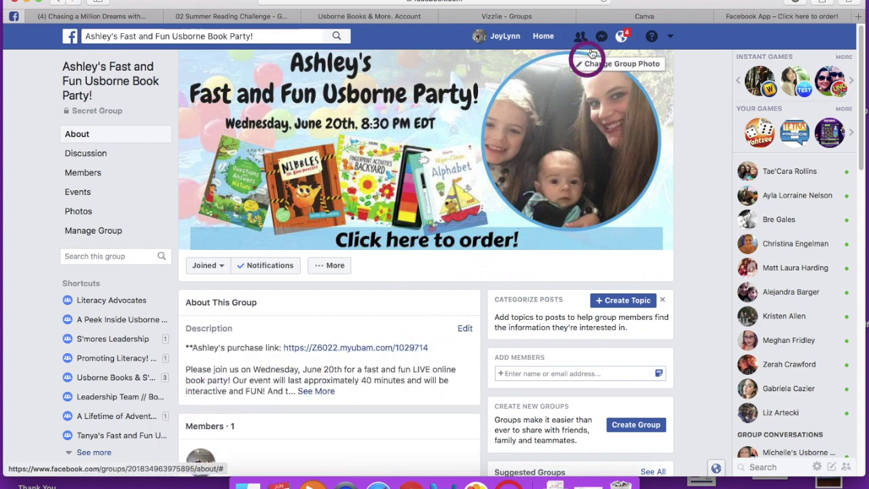
left_click(289, 285)
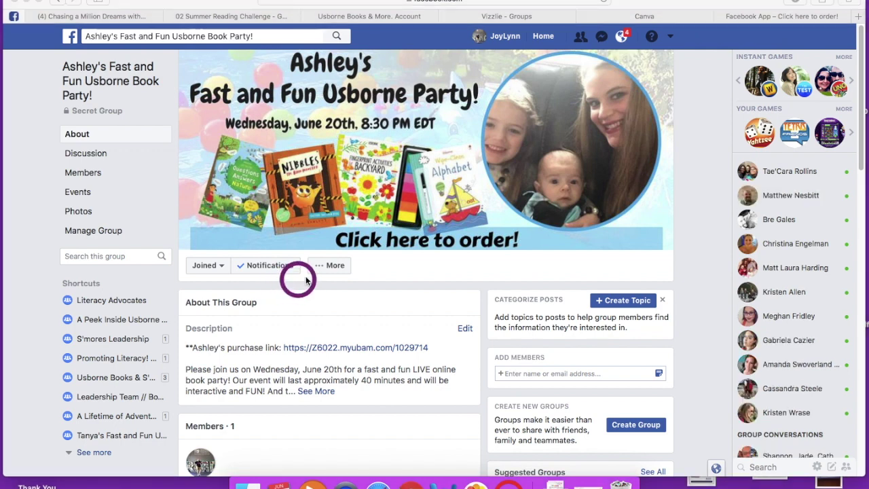
left_click(331, 267)
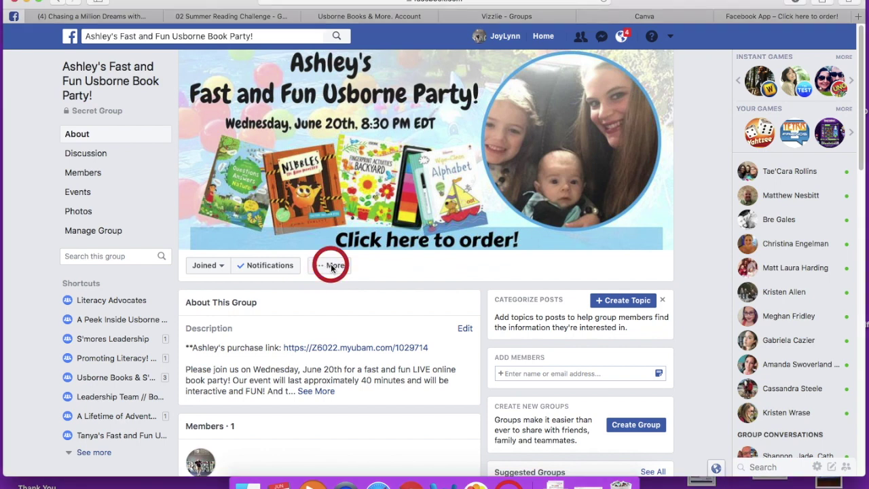
left_click(331, 267)
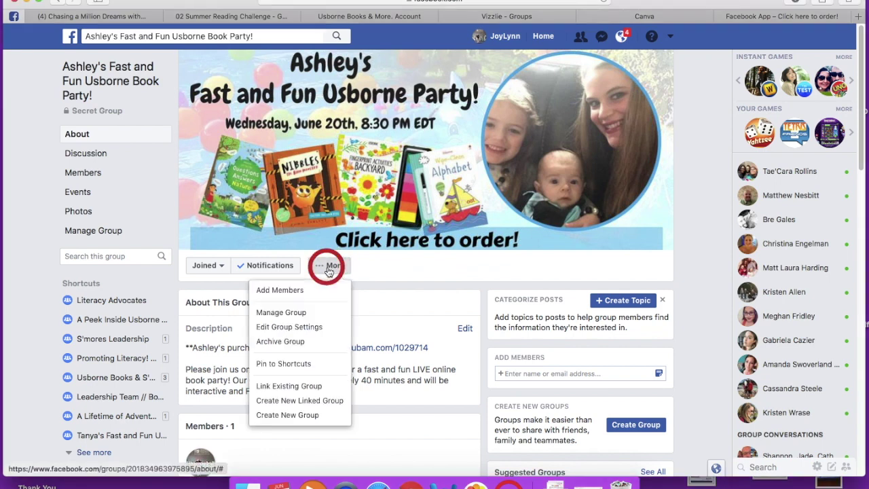
Step: Set Membership Approval to 'Only admins and moderators' in the group settings and save
left_click(292, 328)
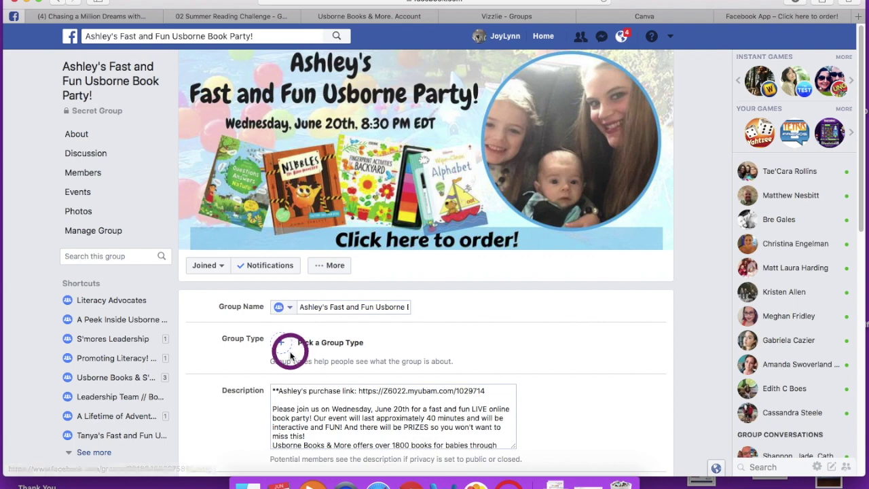
scroll(271, 339, "down", 10)
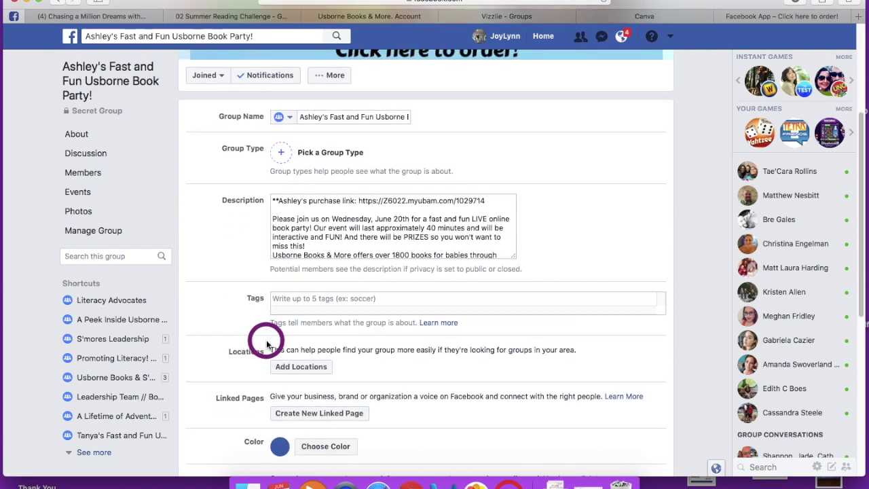
scroll(258, 347, "down", 7)
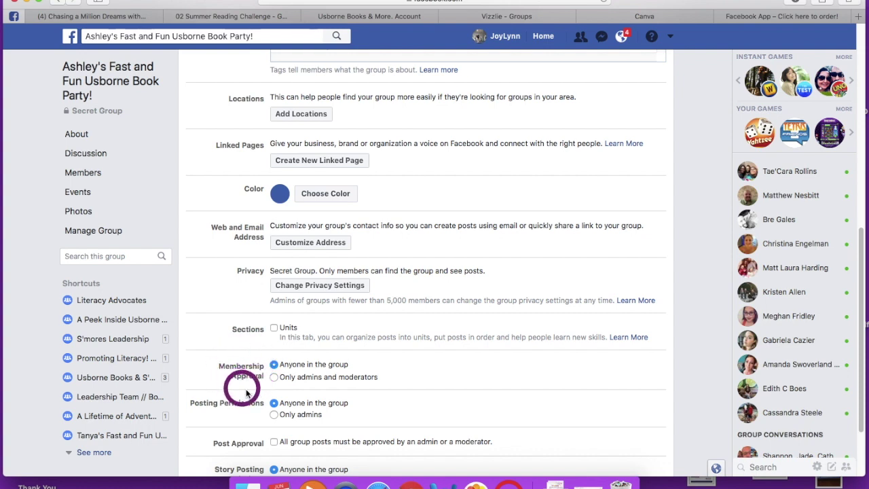
left_click(274, 377)
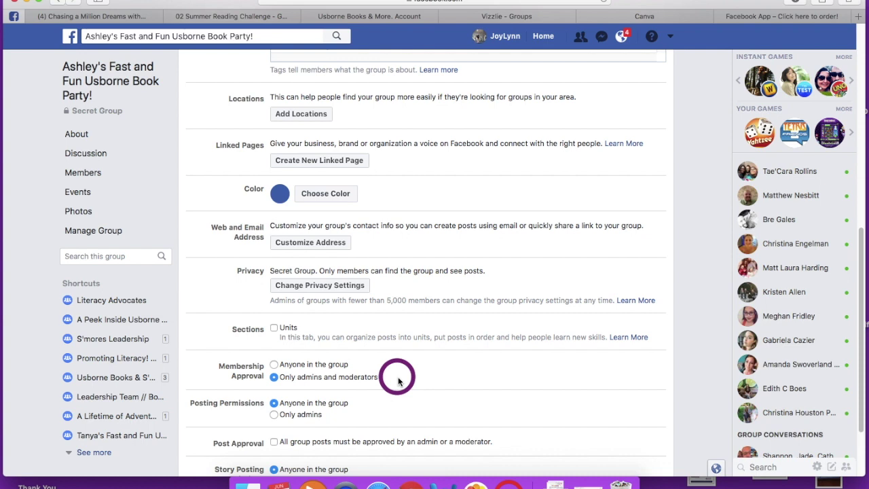
scroll(398, 381, "down", 1)
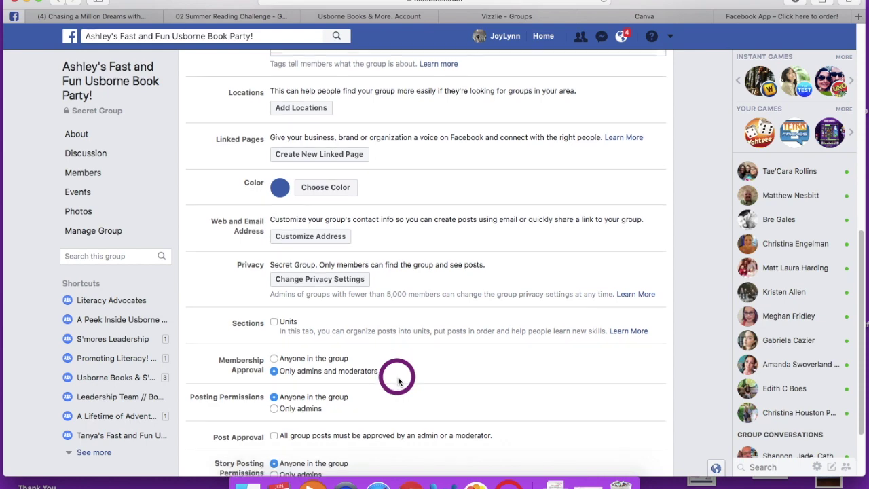
scroll(398, 378, "down", 5)
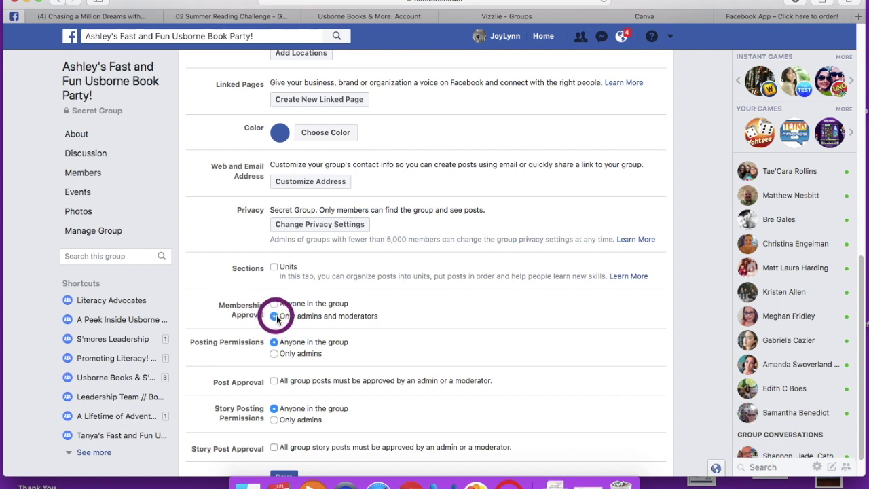
scroll(275, 319, "down", 1)
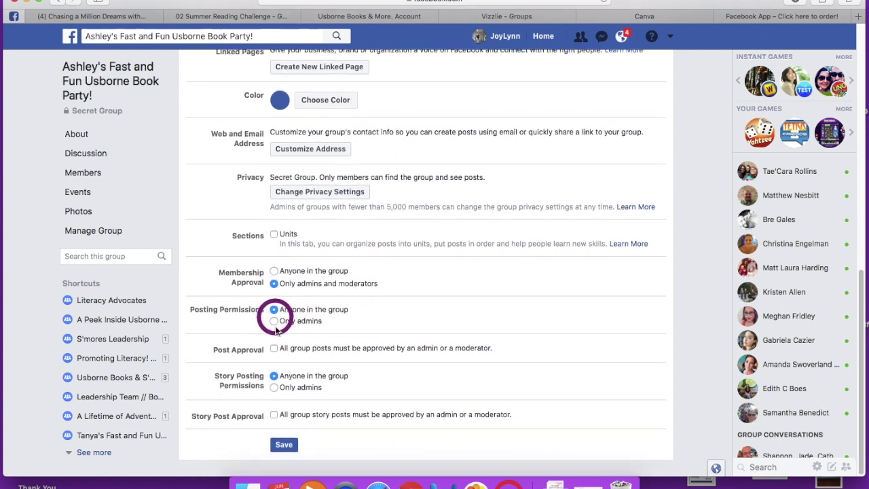
left_click(282, 450)
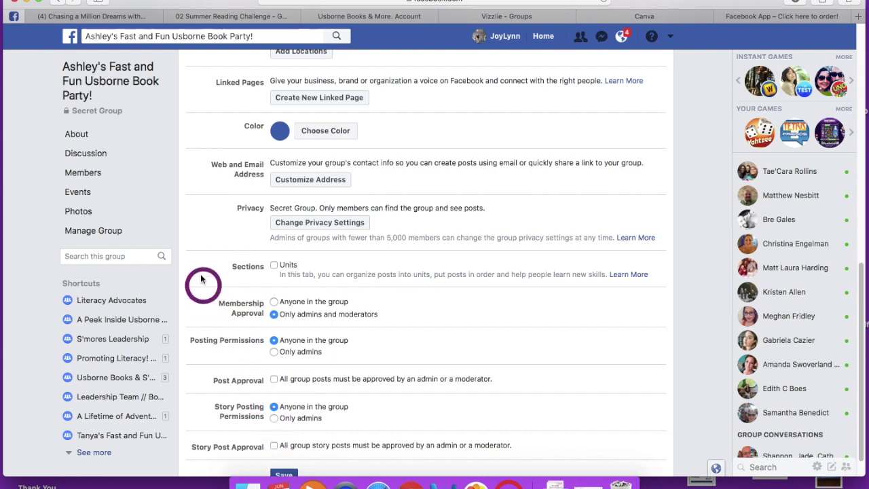
Step: Link the existing Promoting Literacy! group, found by searching 'prom', skipping the announcement post
left_click(92, 157)
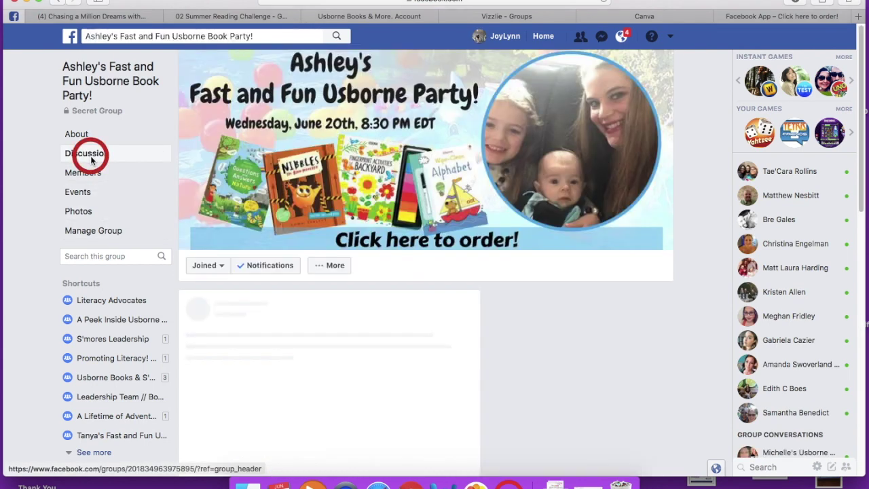
scroll(208, 265, "down", 2)
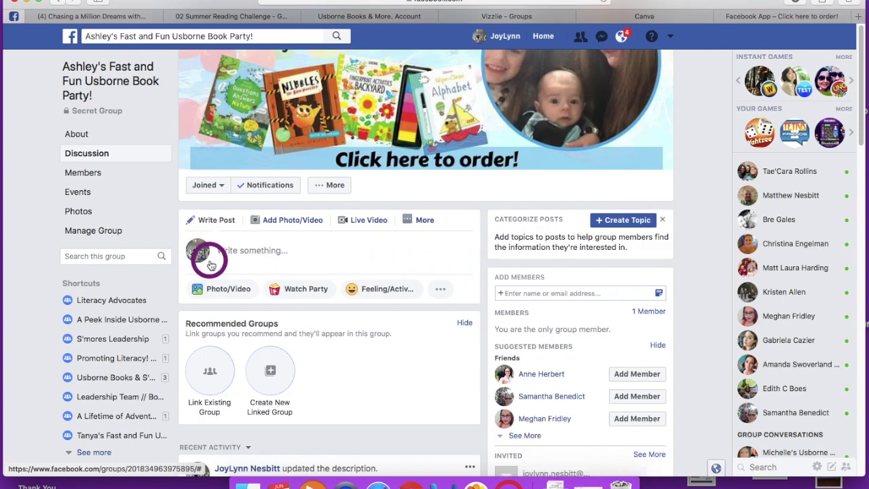
left_click(208, 370)
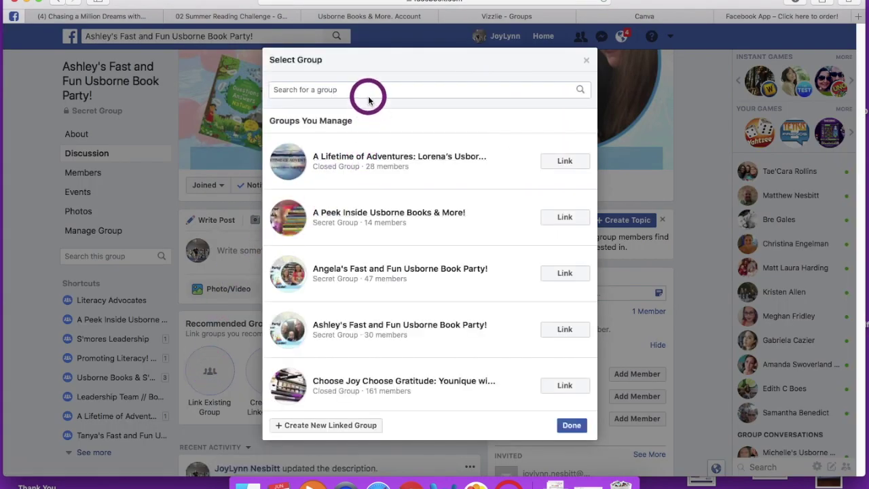
type("p")
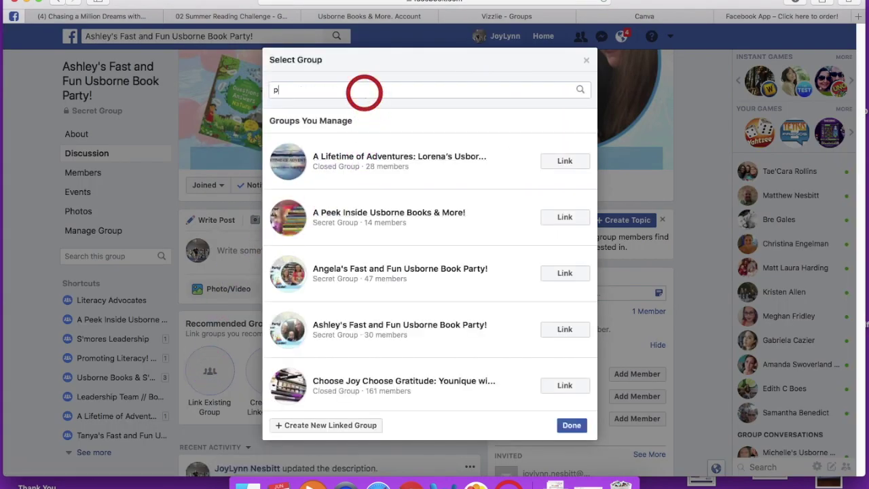
type("rom")
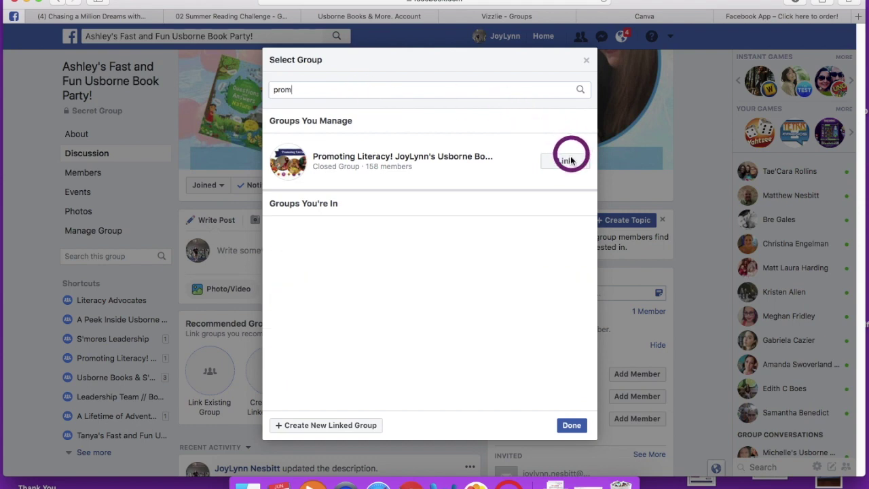
left_click(574, 159)
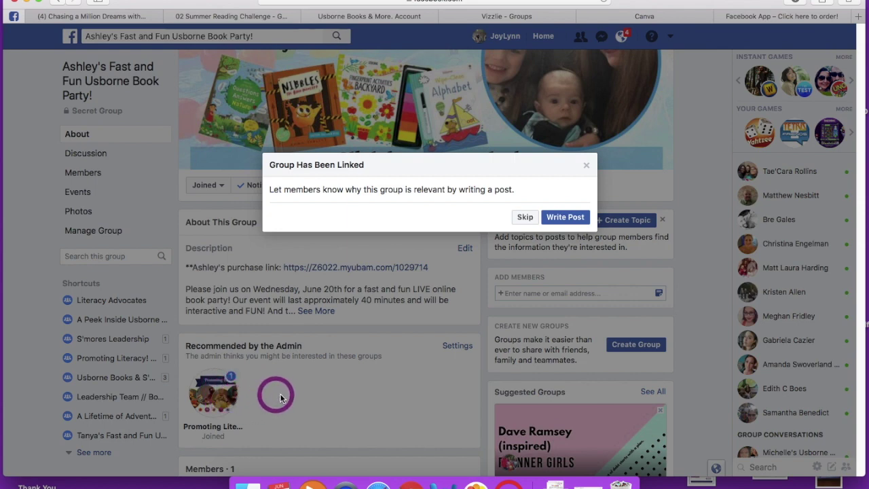
left_click(525, 217)
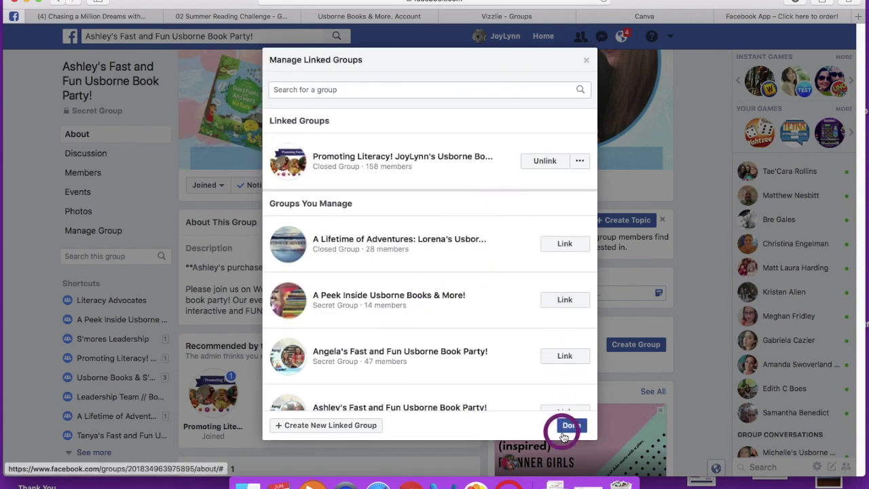
left_click(571, 425)
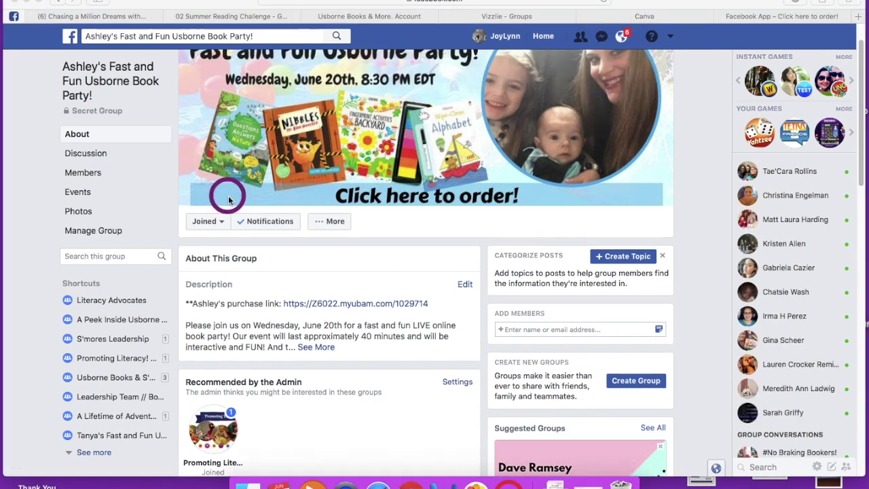
scroll(229, 199, "up", 2)
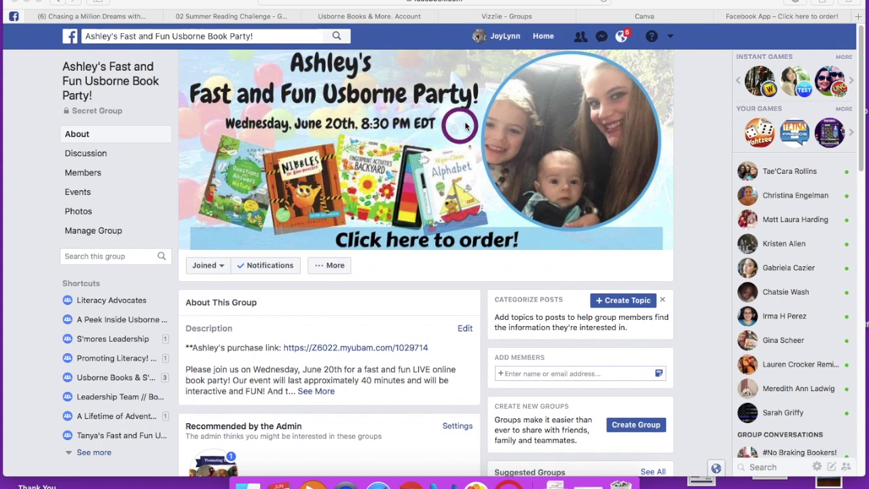
Step: Track the Fast and Fun Usborne Book Party group in Vizzlie, confirming with Yes
left_click(486, 17)
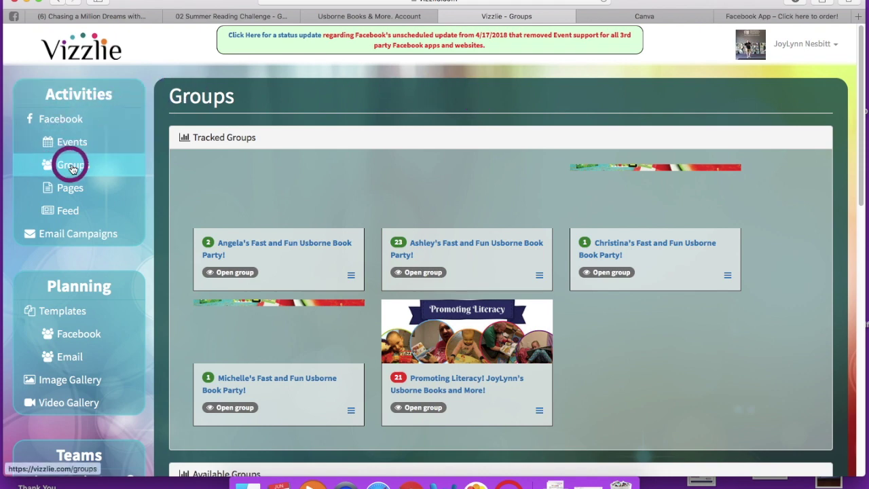
mouse_move(53, 170)
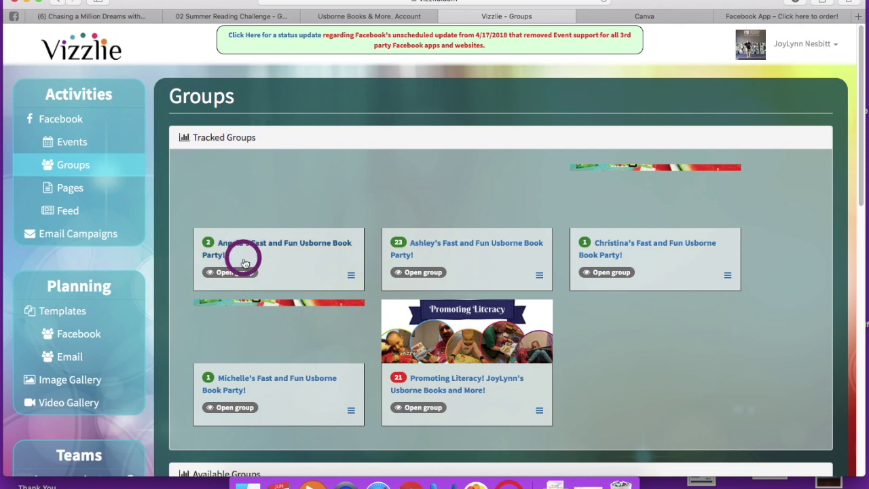
scroll(245, 263, "down", 5)
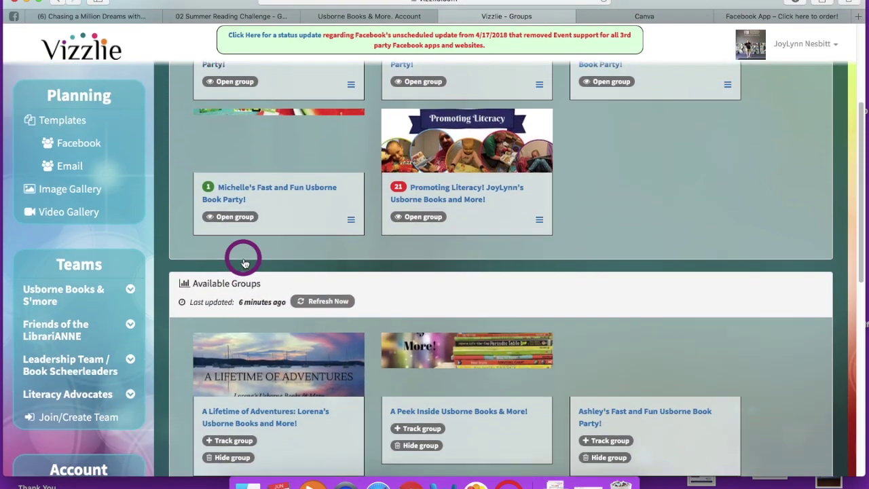
scroll(244, 263, "down", 3)
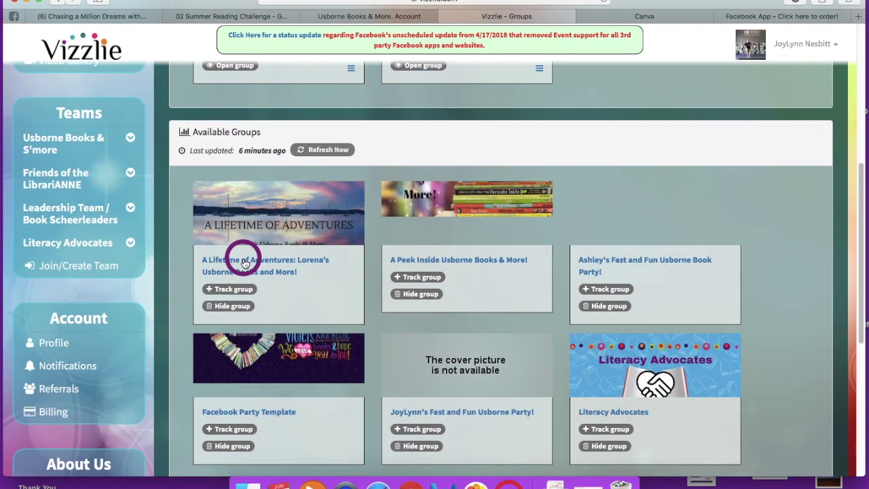
scroll(244, 264, "down", 1)
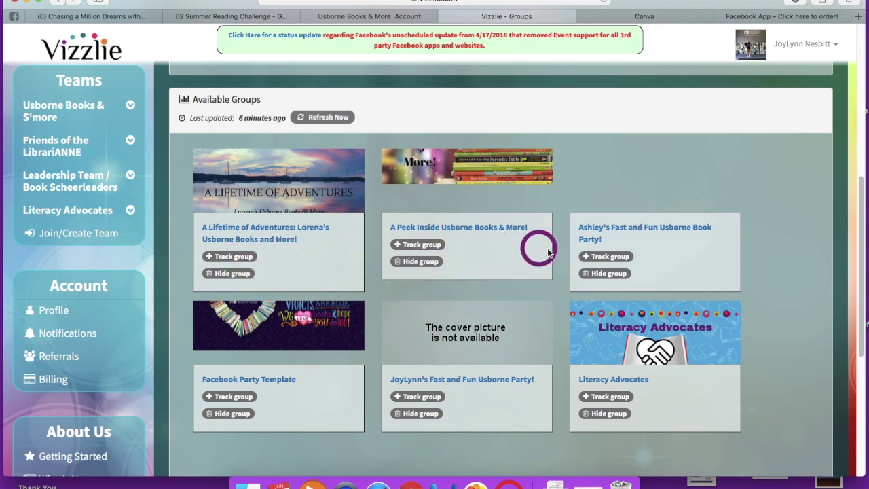
left_click(596, 260)
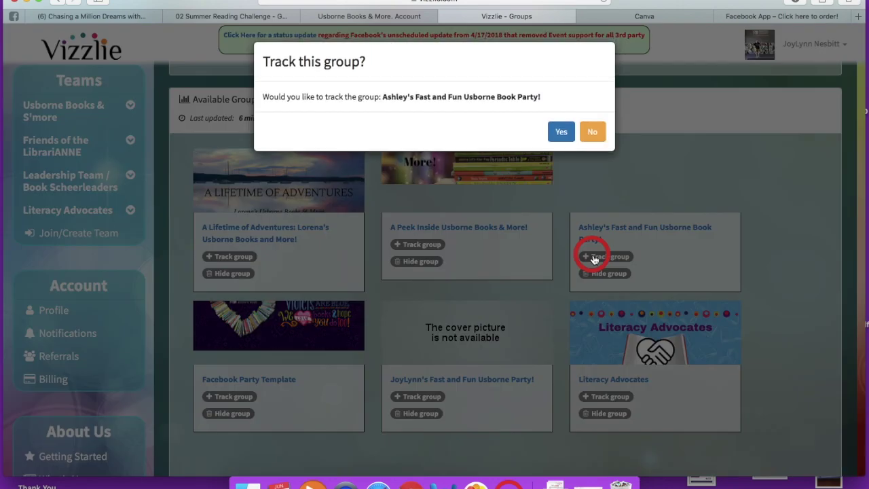
left_click(560, 131)
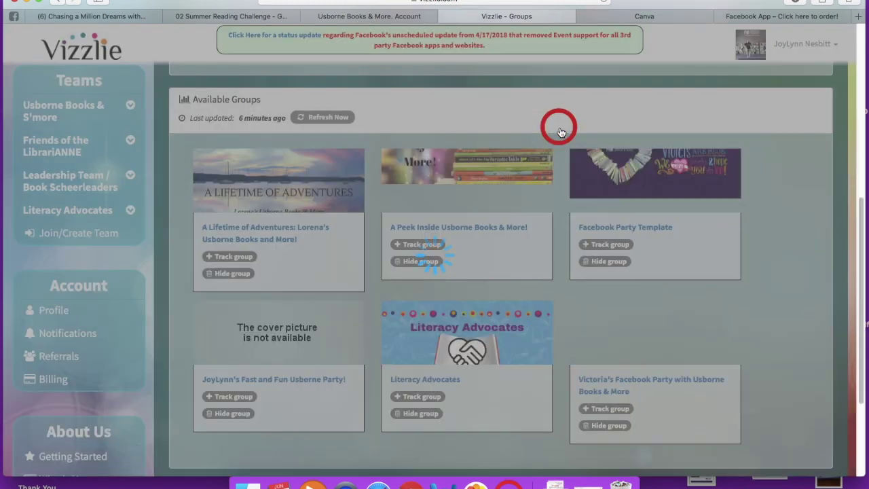
scroll(549, 230, "up", 3)
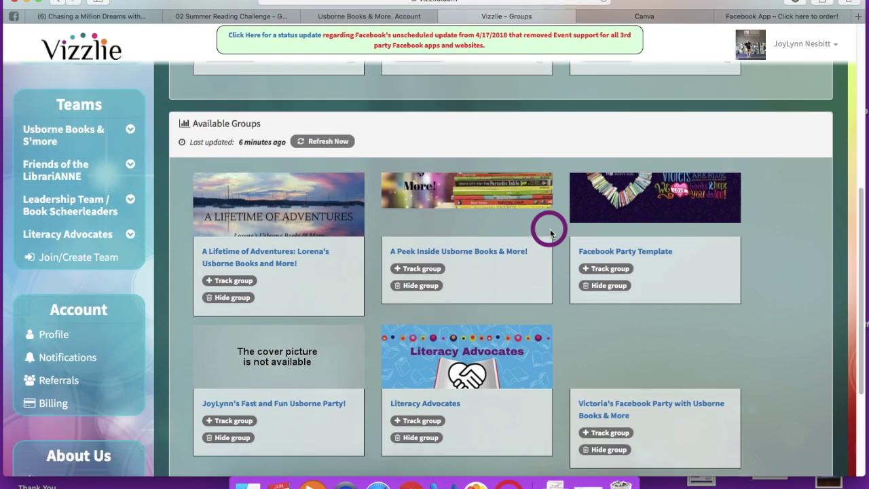
scroll(550, 233, "up", 5)
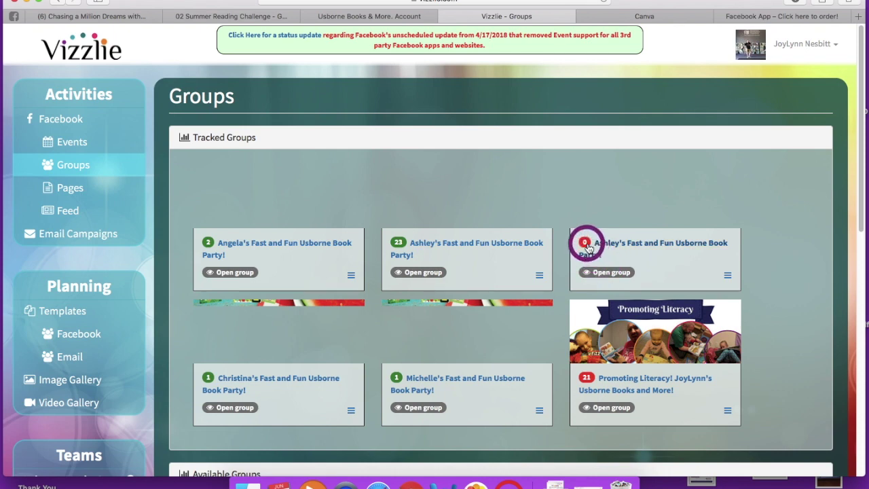
mouse_move(588, 249)
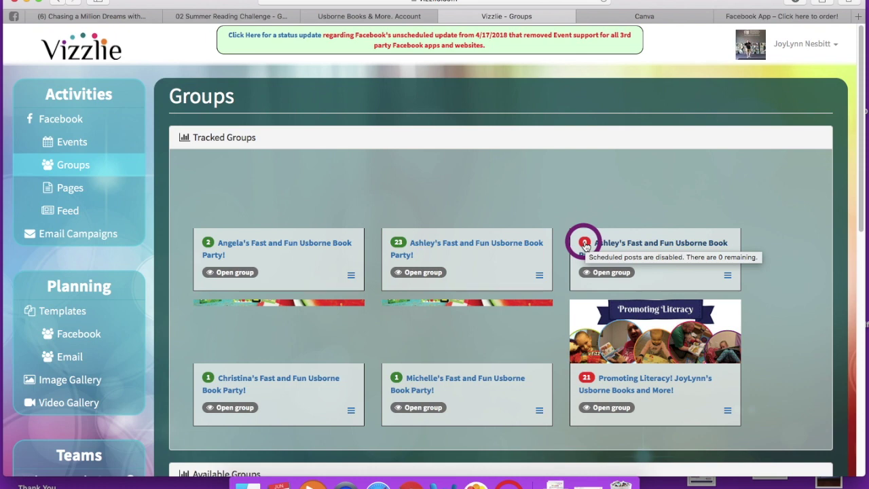
Step: Open the tracked party group's page and choose Use a template under Scheduled Posts
left_click(599, 274)
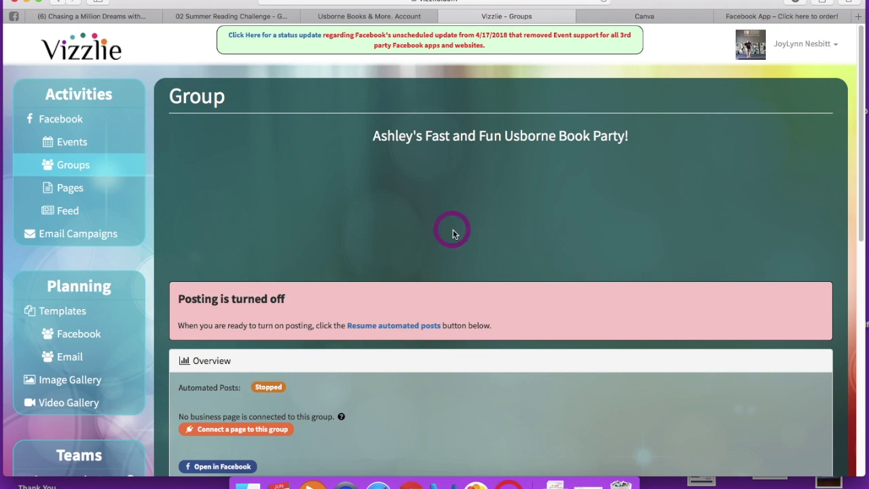
scroll(454, 234, "down", 3)
scroll(453, 235, "down", 6)
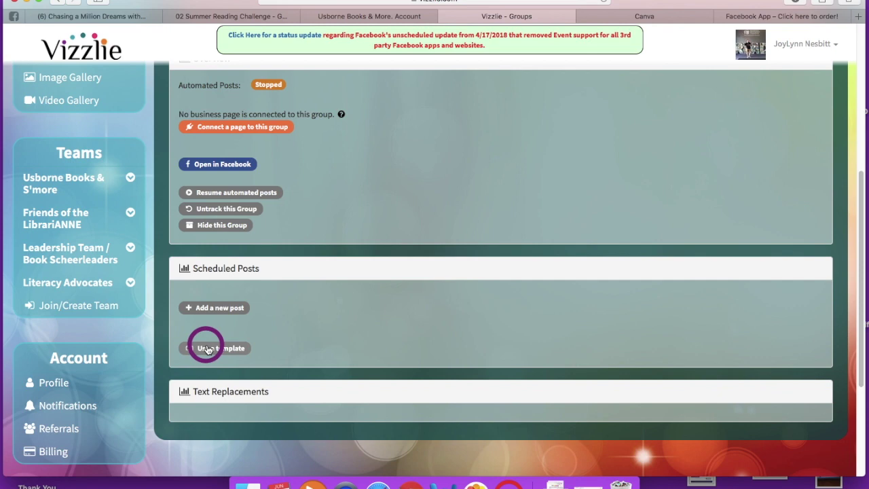
left_click(208, 349)
Step: Load the personal 2018 Summer template starting 2018-06-21 at 07:30 PM
left_click(451, 97)
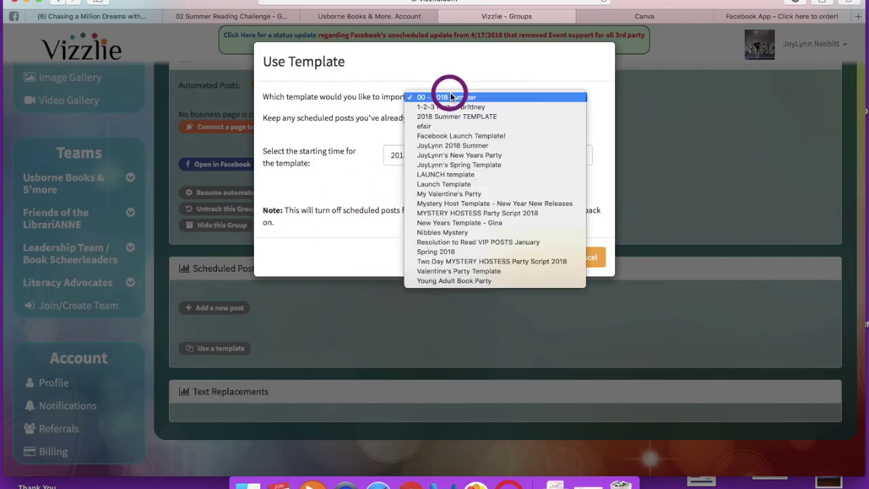
left_click(454, 146)
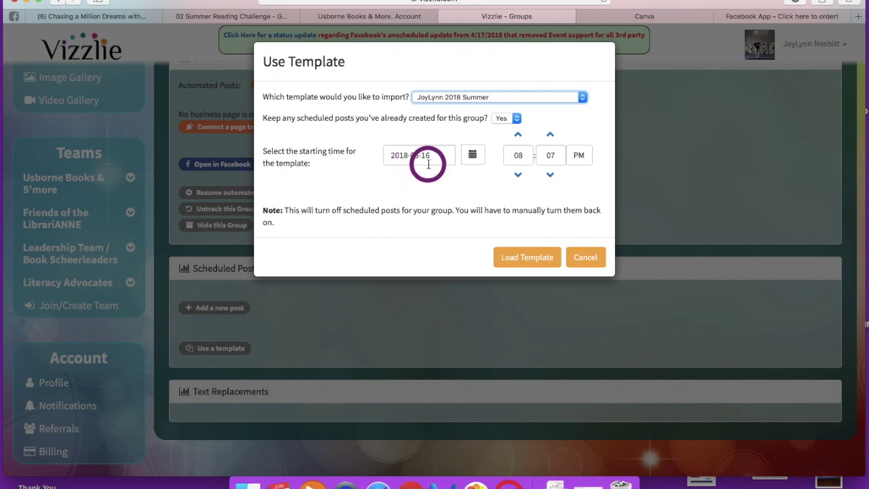
left_click(475, 157)
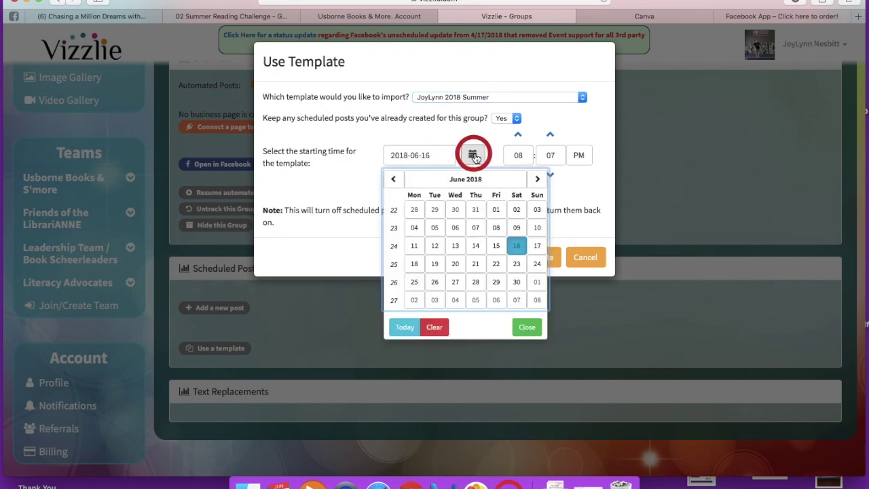
left_click(474, 265)
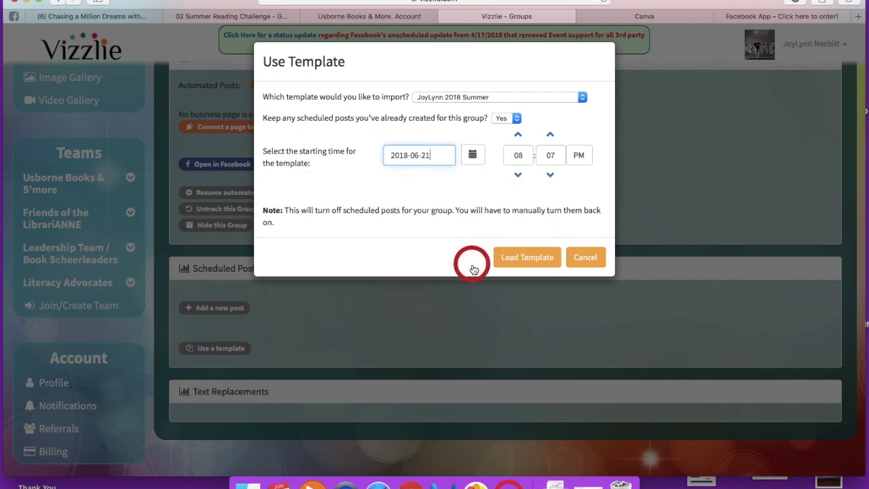
left_click(524, 154)
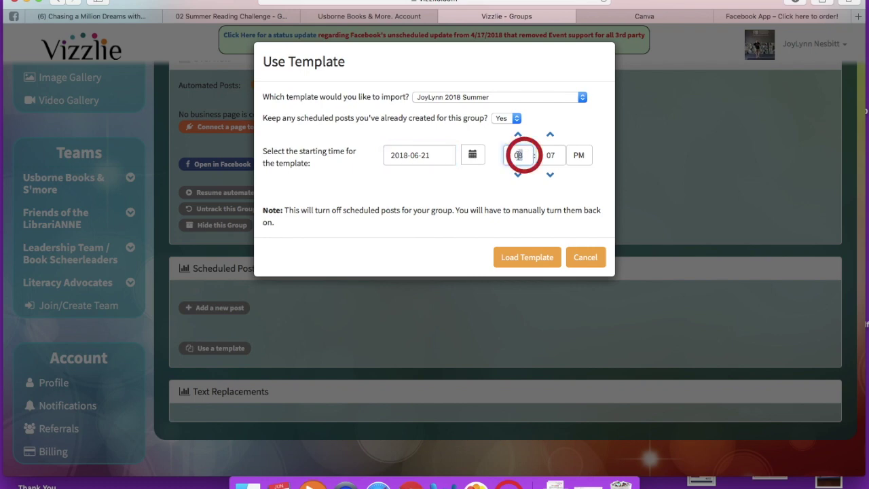
left_click_drag(523, 155, 513, 155)
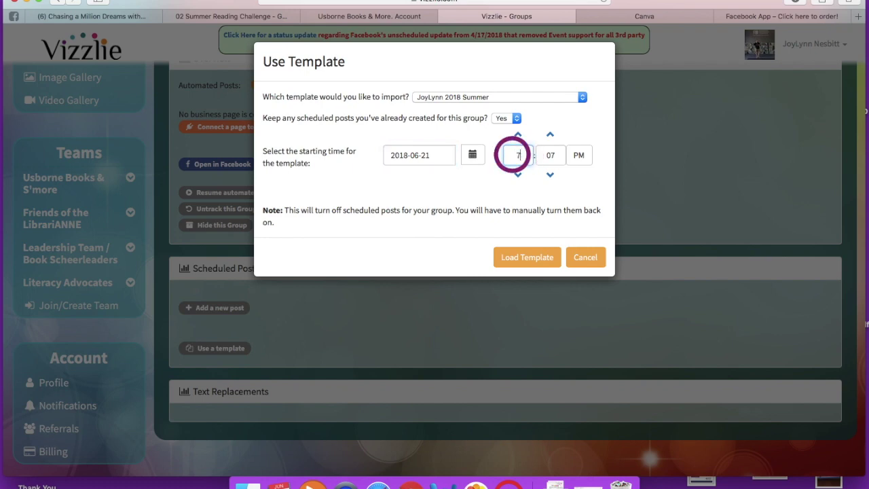
type("7")
left_click_drag(553, 154, 544, 156)
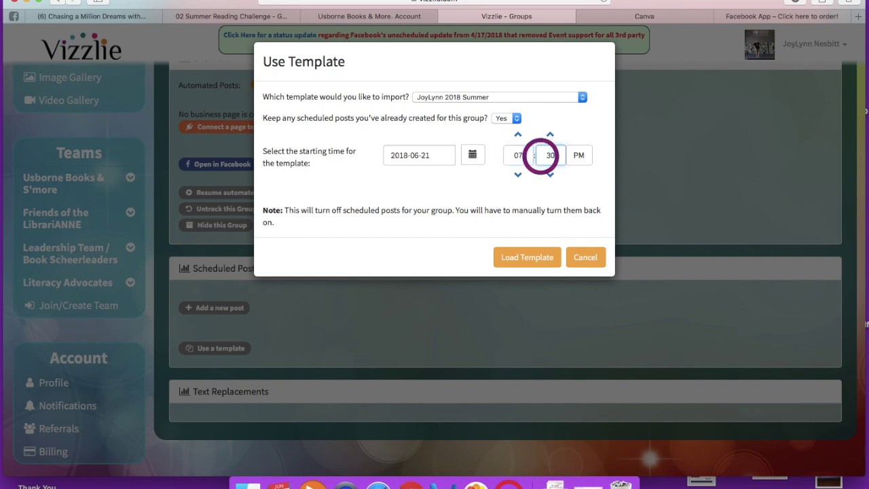
left_click(526, 258)
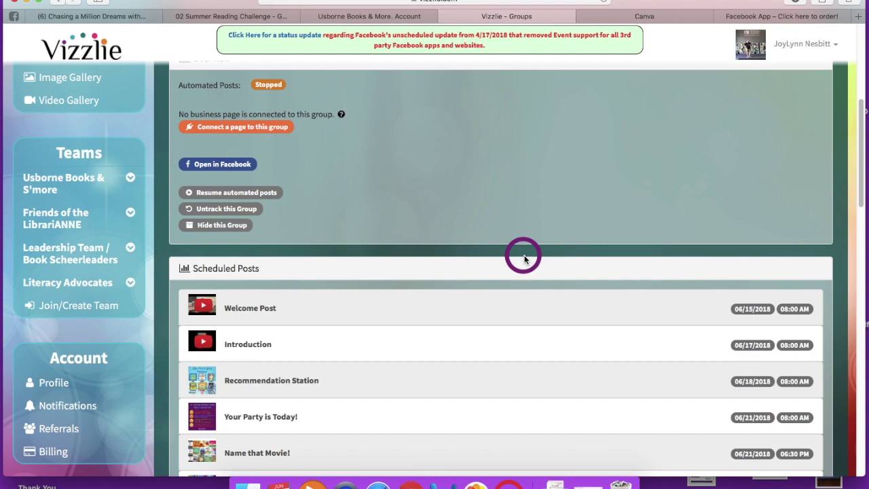
Step: Review the scheduled party posts from the 06/15/2018 08:00 AM Welcome Post and show its actions
scroll(440, 275, "down", 5)
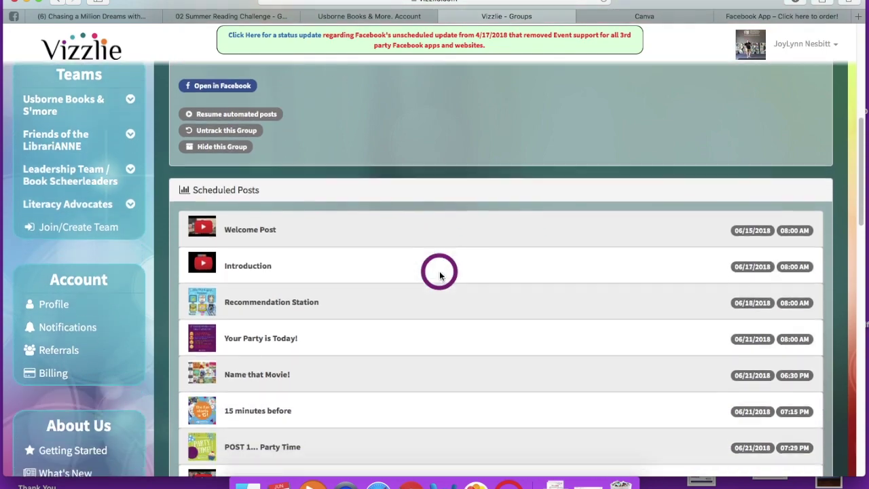
scroll(440, 275, "down", 8)
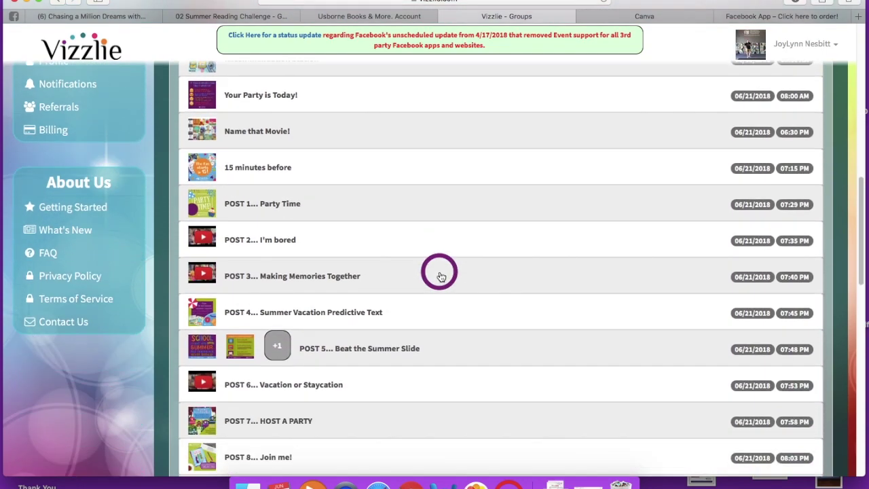
scroll(439, 275, "down", 6)
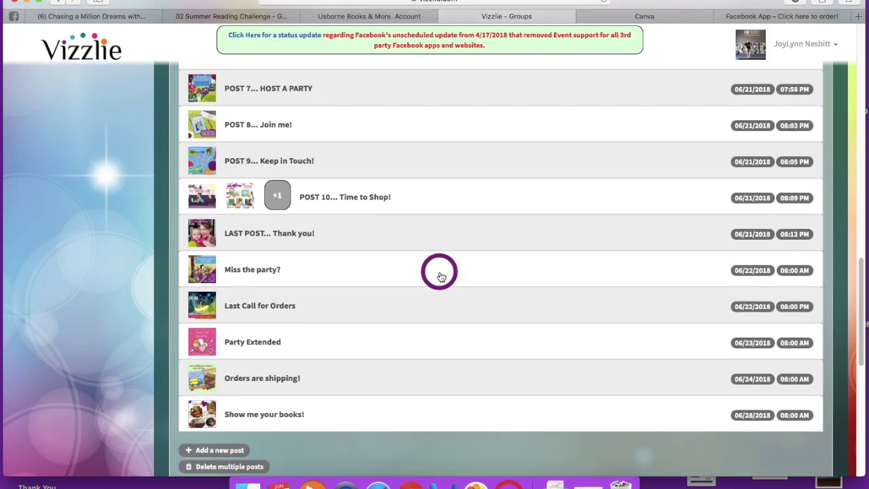
scroll(440, 275, "up", 8)
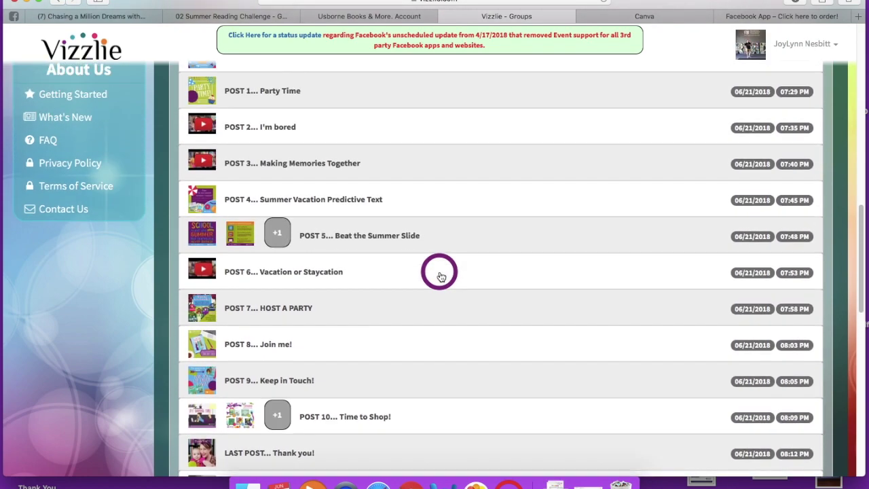
scroll(440, 277, "up", 7)
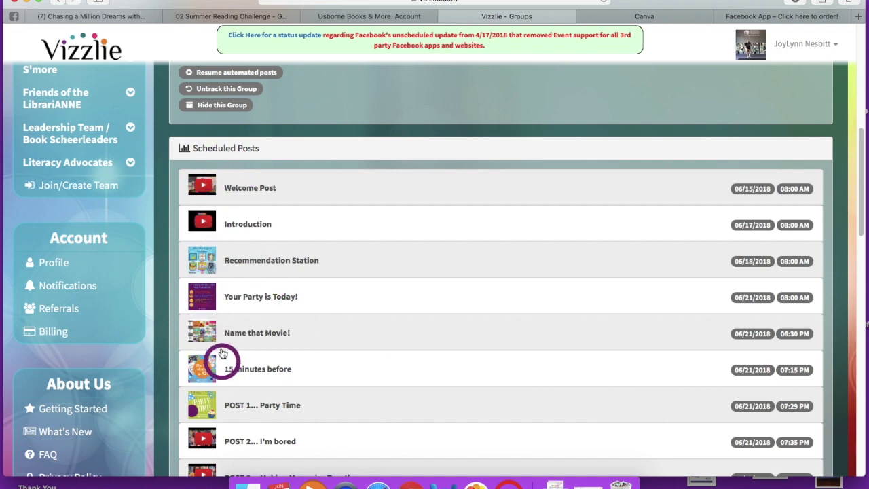
left_click(319, 189)
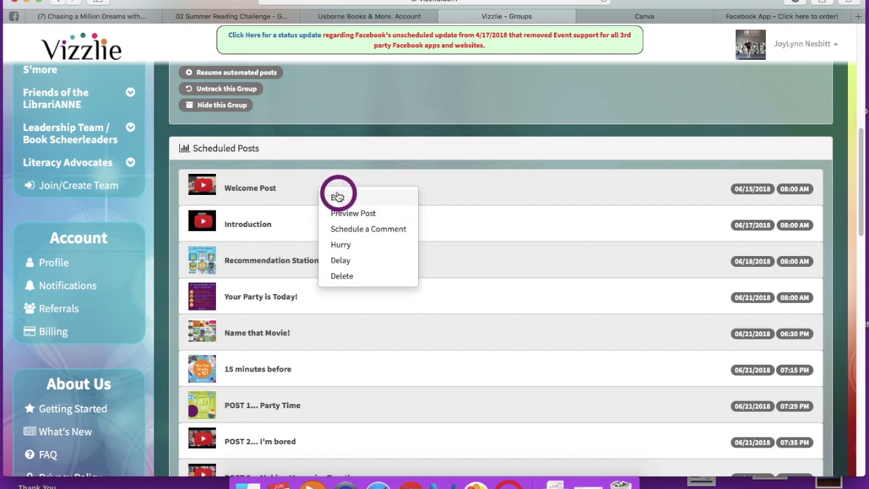
Step: Close the Welcome Post's action menu without choosing an action
left_click(288, 188)
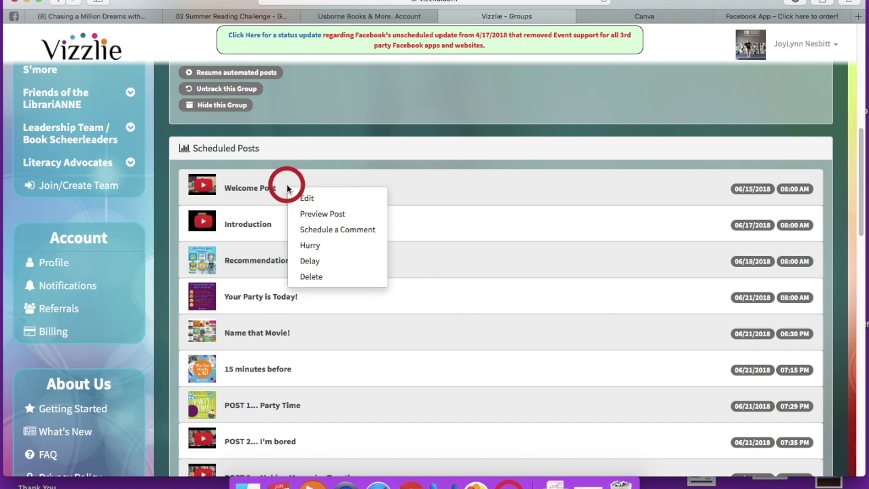
left_click(315, 169)
left_click(314, 169)
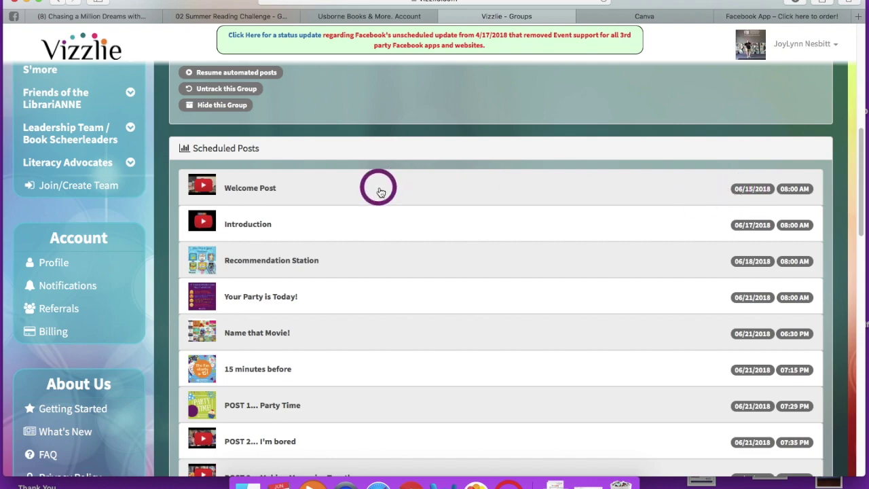
Step: Review Text Replacements, noting missing day of the week, link, host and partytime values
scroll(380, 192, "down", 8)
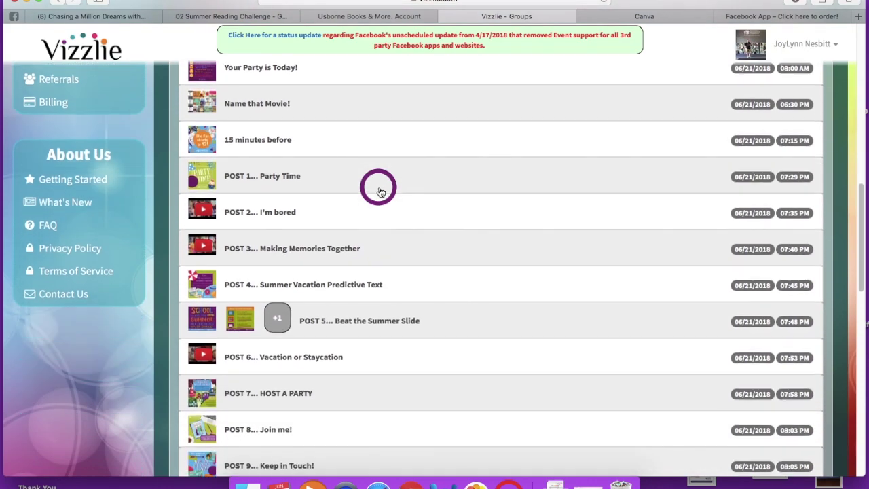
scroll(381, 192, "down", 4)
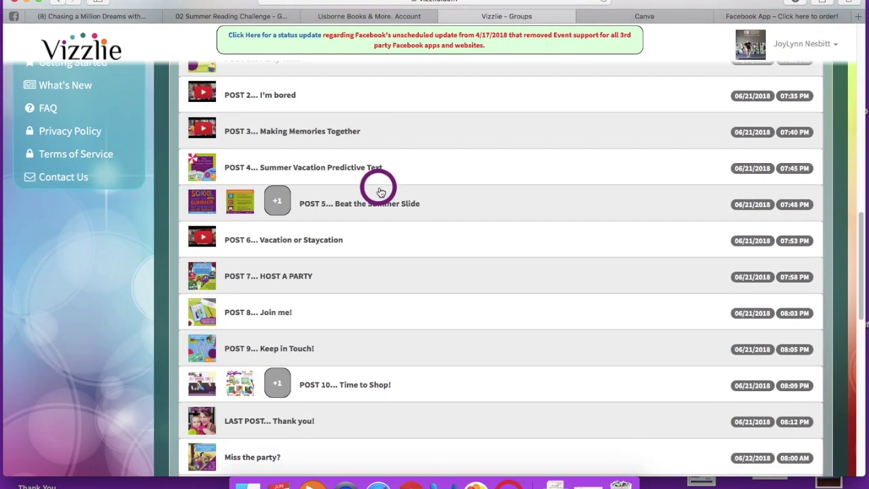
scroll(380, 192, "down", 3)
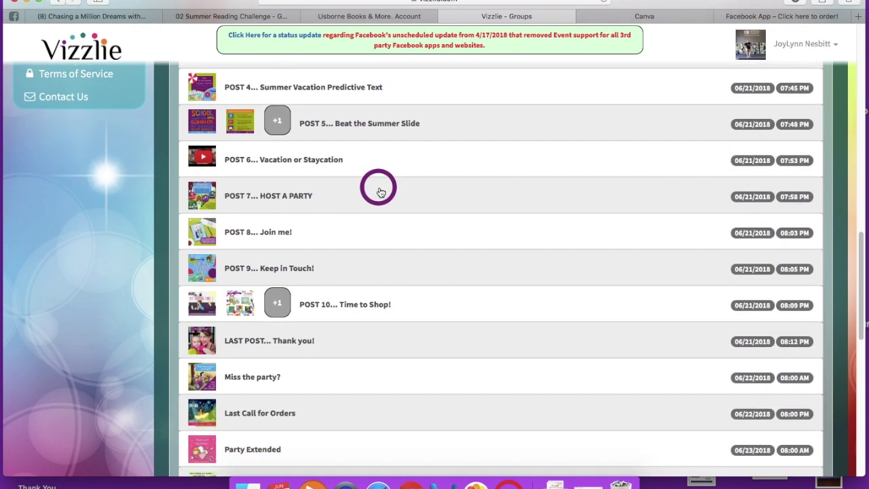
scroll(381, 192, "down", 6)
scroll(381, 192, "down", 8)
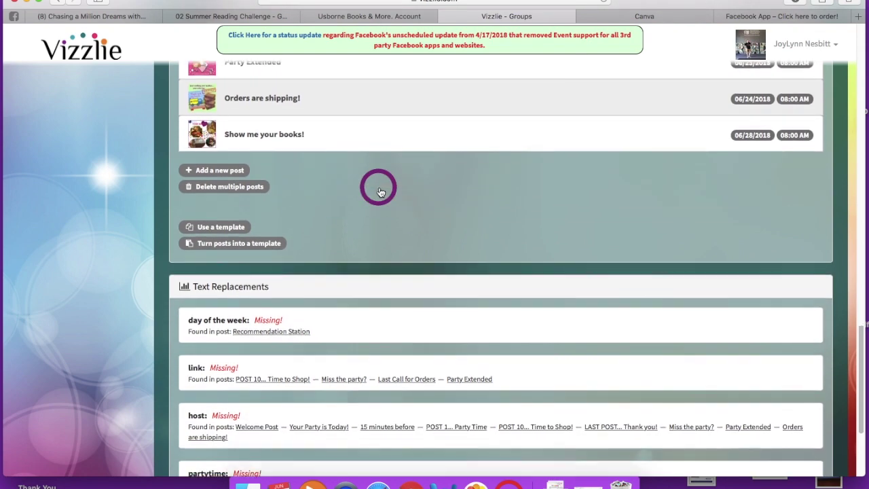
scroll(380, 192, "down", 4)
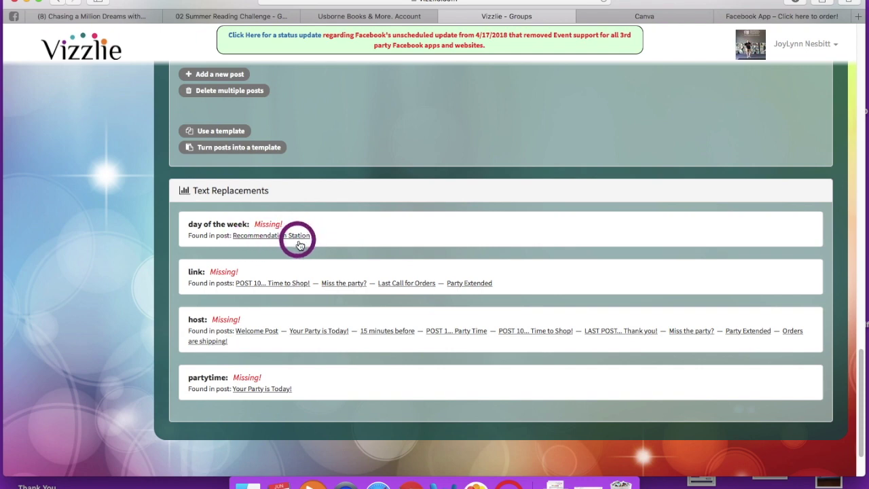
scroll(325, 241, "up", 3)
scroll(324, 241, "up", 15)
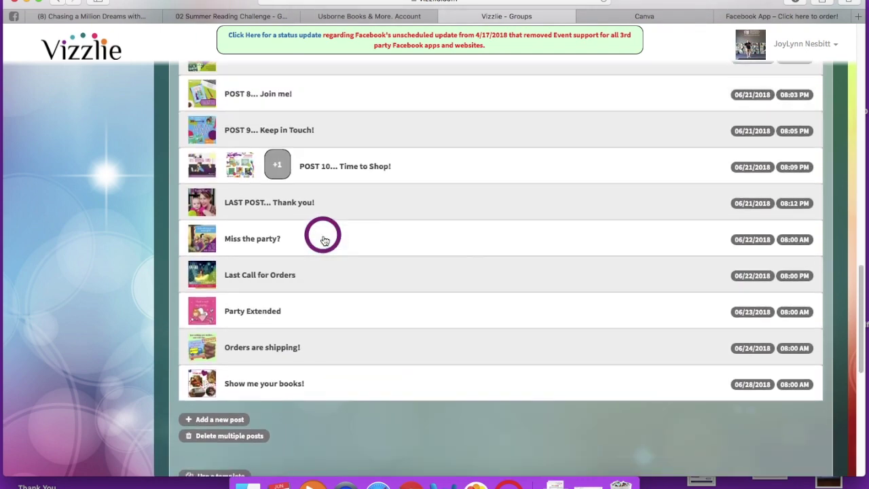
scroll(324, 241, "up", 4)
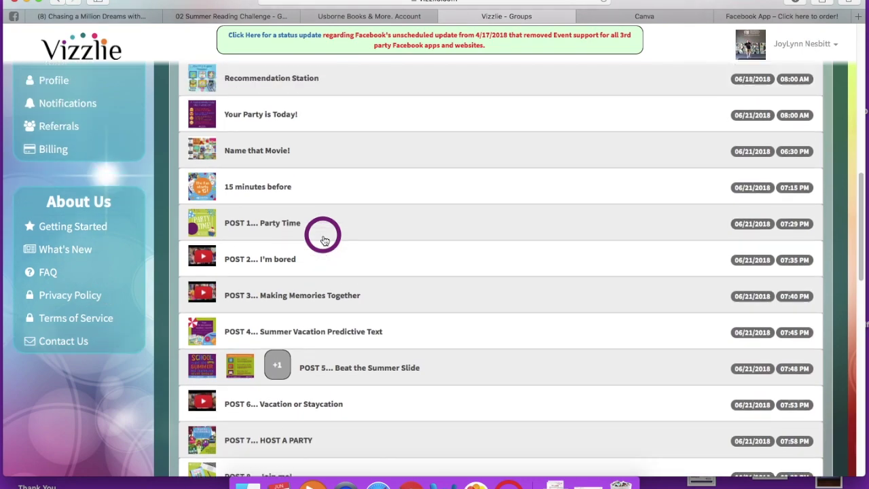
left_click(256, 188)
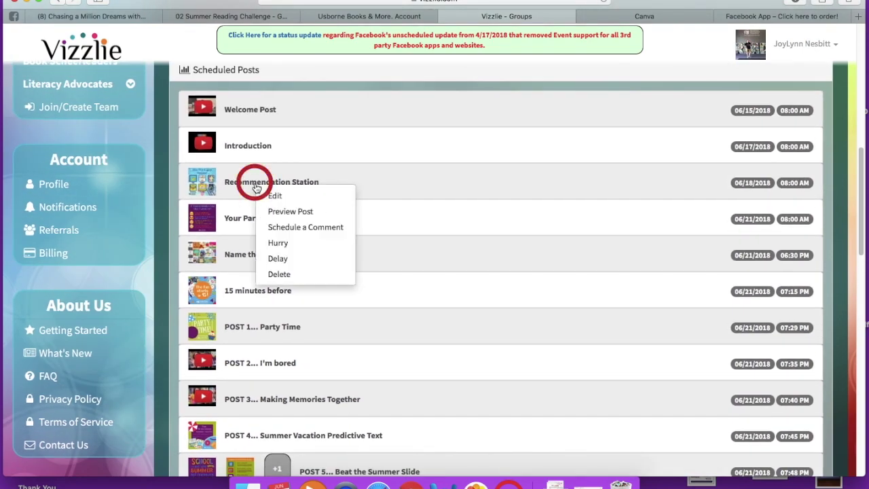
left_click(284, 212)
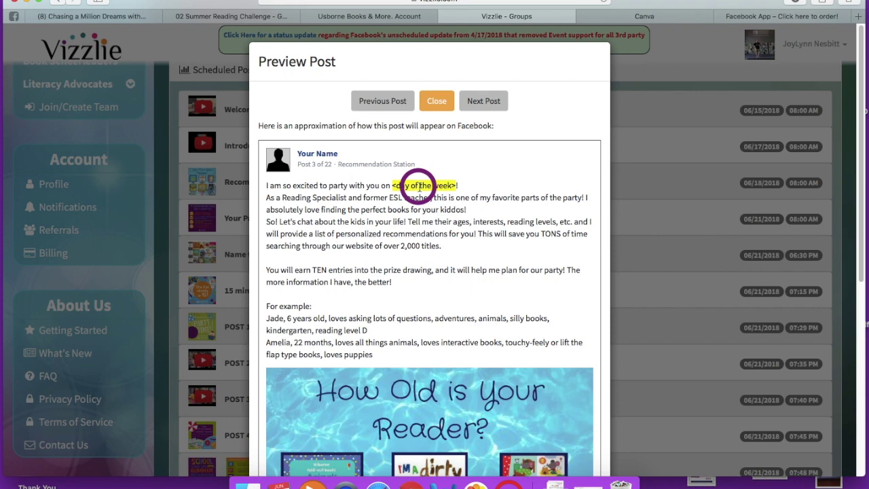
left_click(437, 102)
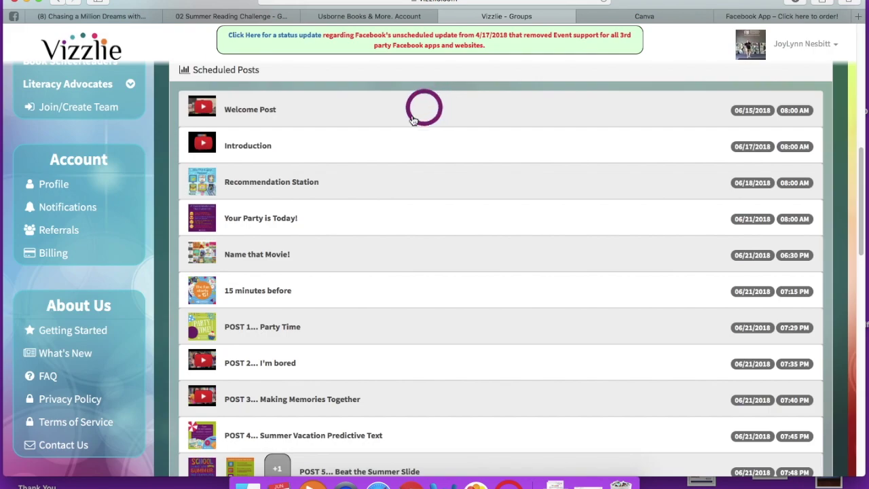
Step: Set the day of the week text replacement to Thursday
scroll(358, 149, "down", 3)
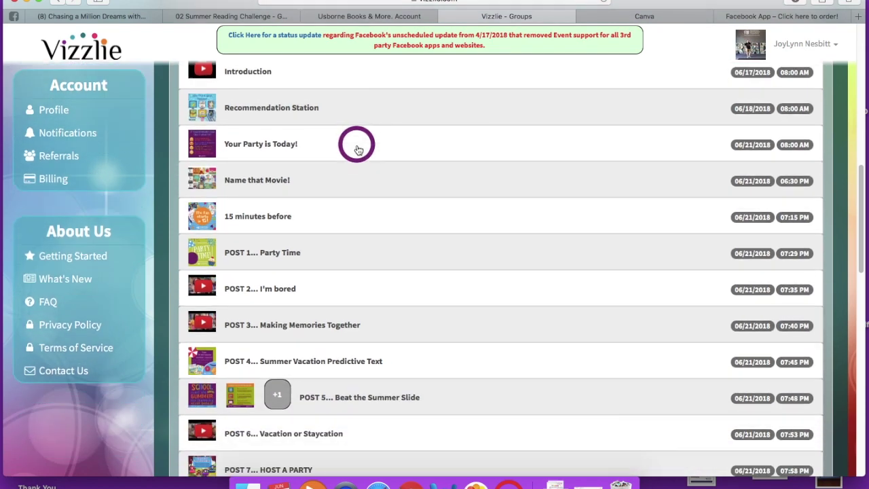
scroll(358, 149, "down", 10)
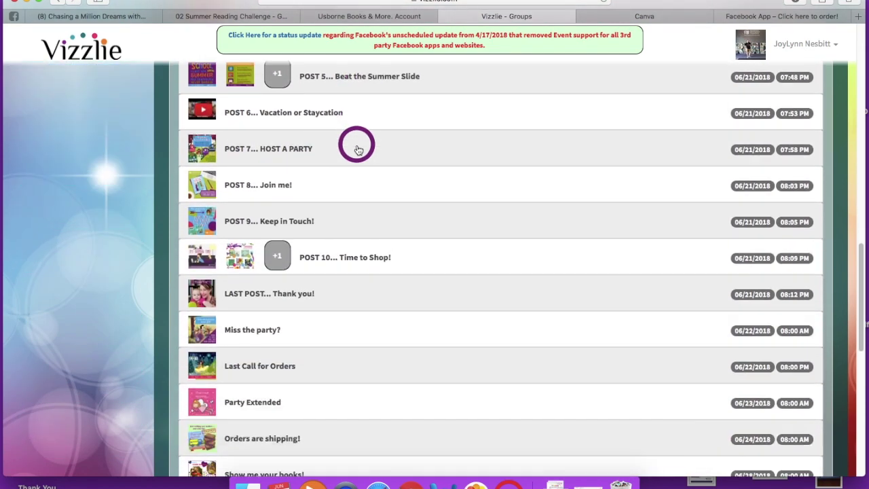
scroll(357, 149, "down", 7)
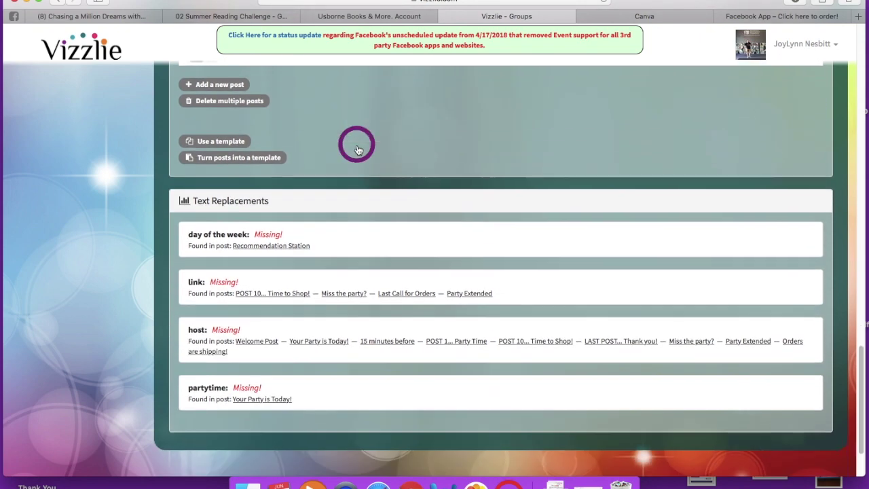
left_click(350, 232)
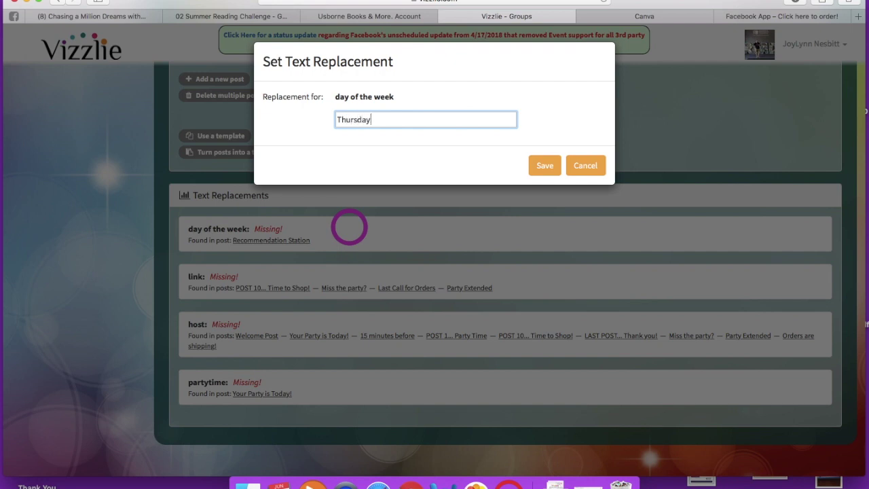
left_click(543, 166)
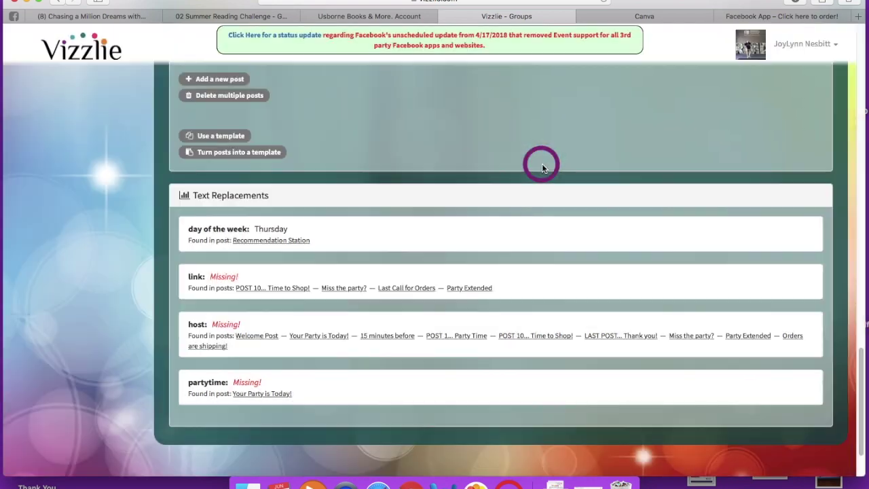
Step: Paste the party's purchase link into the link replacement and save it
left_click(392, 277)
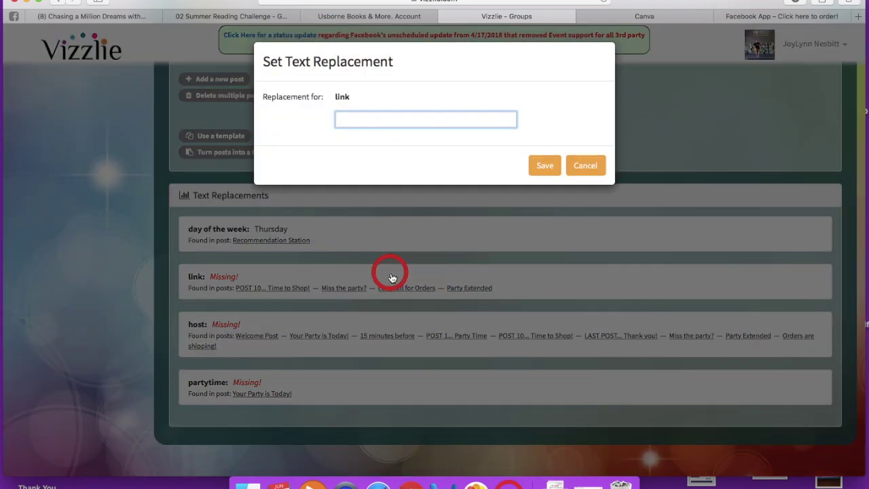
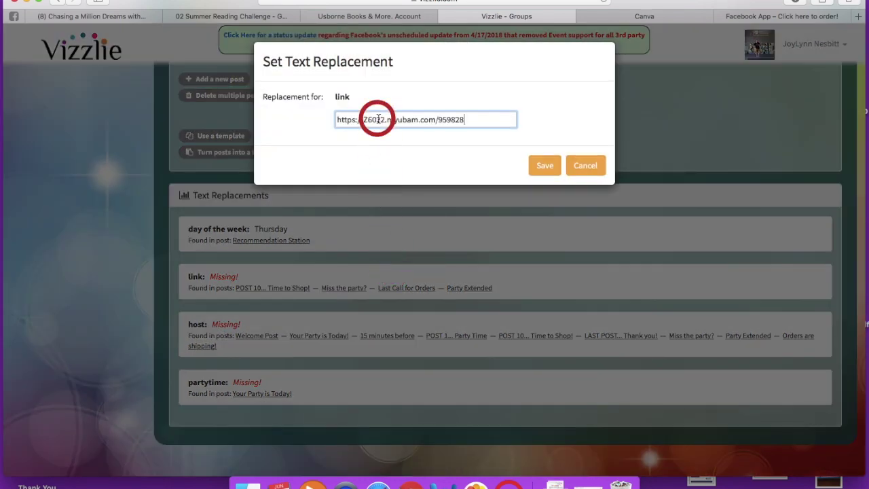
left_click(545, 167)
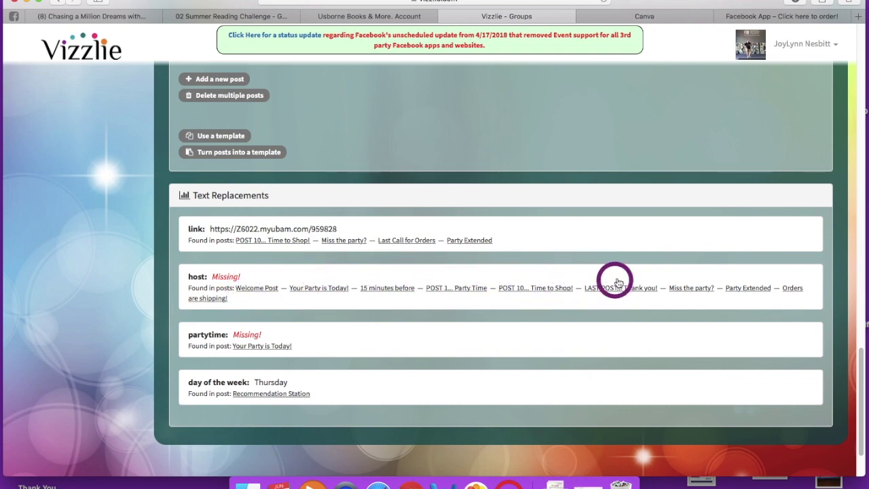
Step: Set the host text replacement to the host's first name
left_click(335, 280)
type("Ahsley")
key("BackSpace")
key("BackSpace")
key("BackSpace")
key("BackSpace")
key("BackSpace")
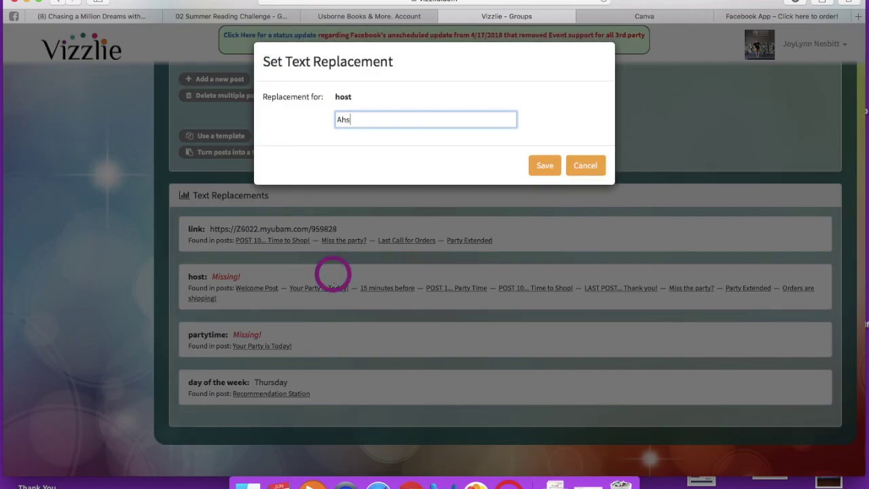
type("shley")
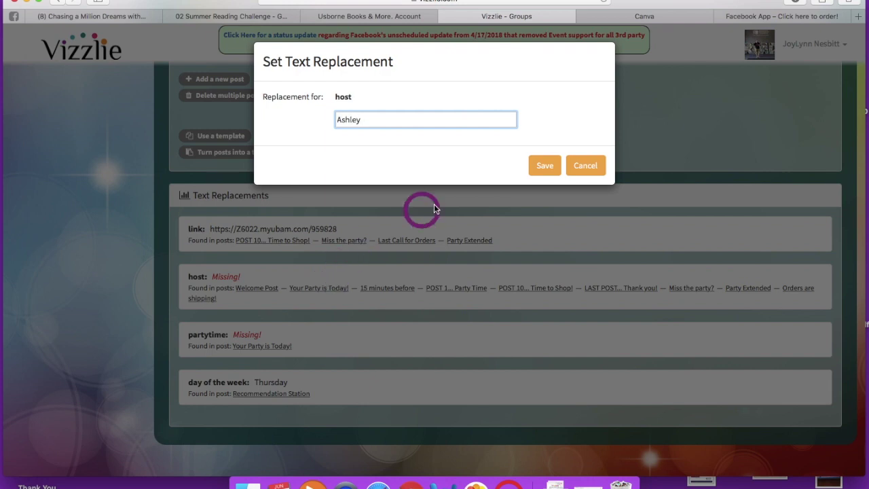
left_click(544, 165)
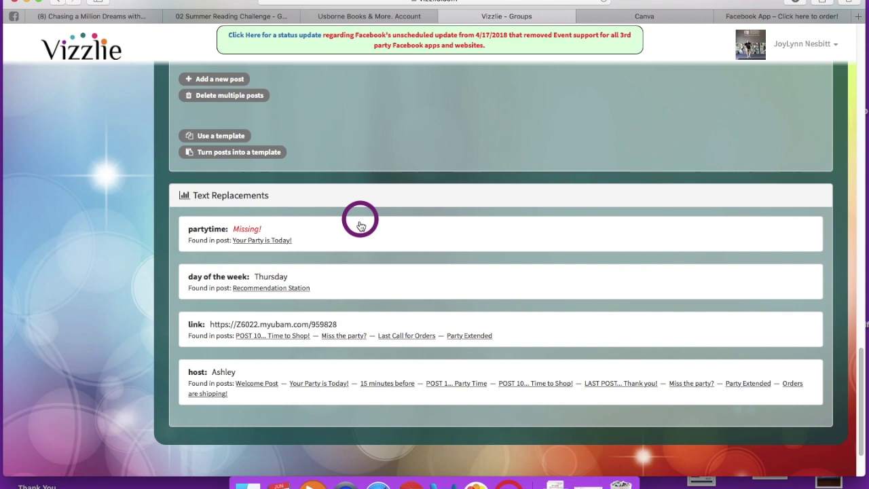
Step: Set the partytime text replacement to 8:30 PM EDT
left_click(360, 226)
type("8")
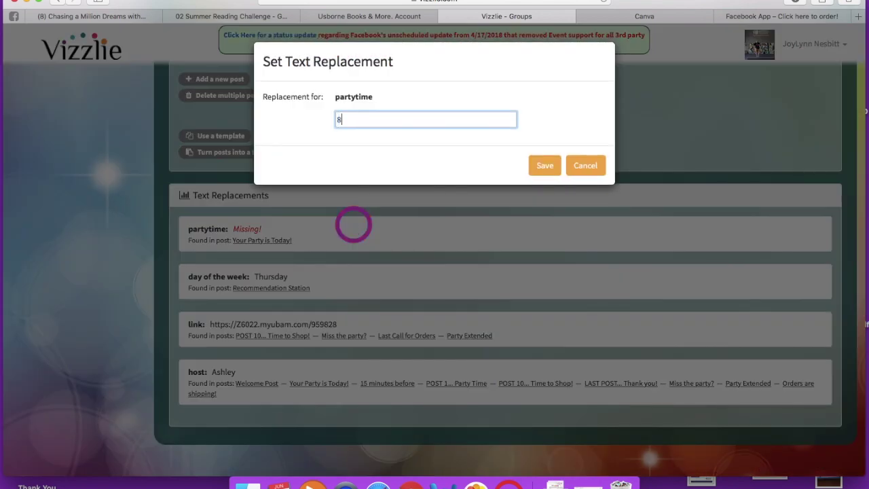
type(":30 PM EDT")
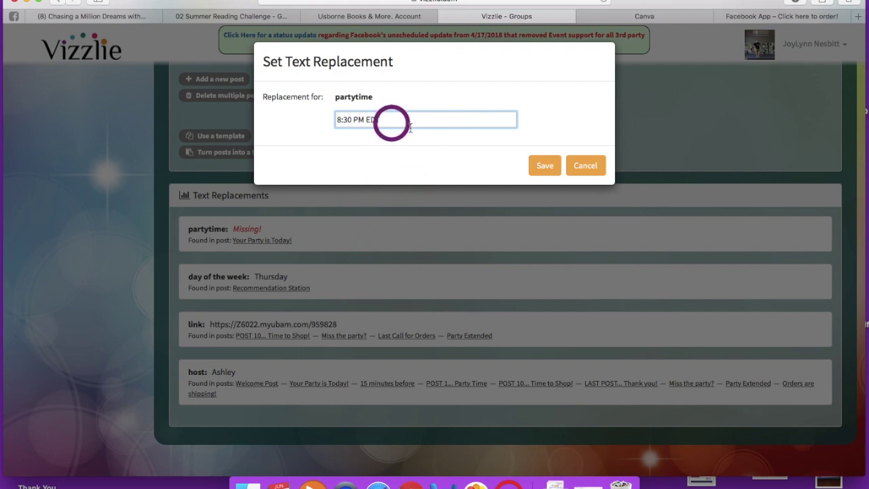
left_click(546, 167)
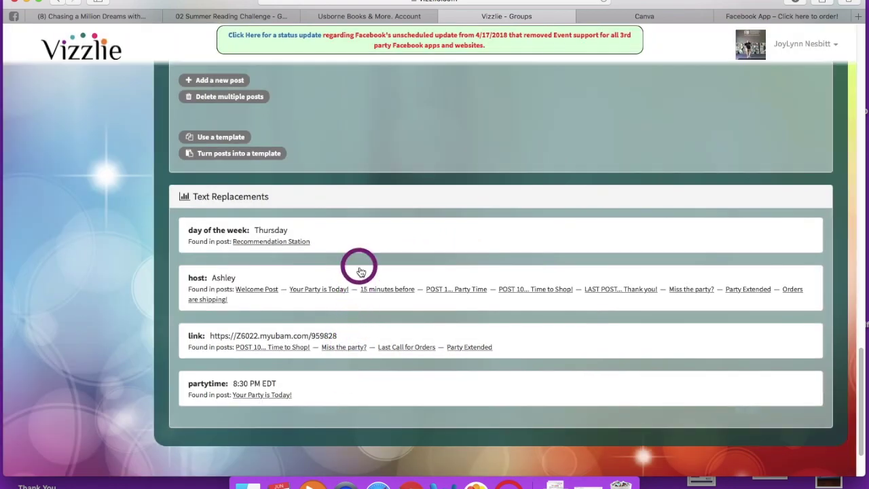
scroll(360, 271, "up", 15)
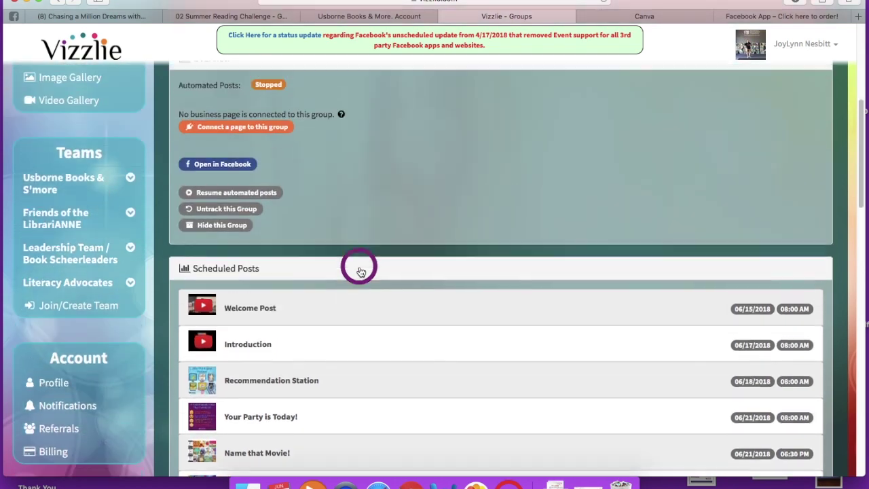
Step: Resume automated posts, then reload to confirm Running status and the Welcome Post completed
scroll(360, 271, "up", 3)
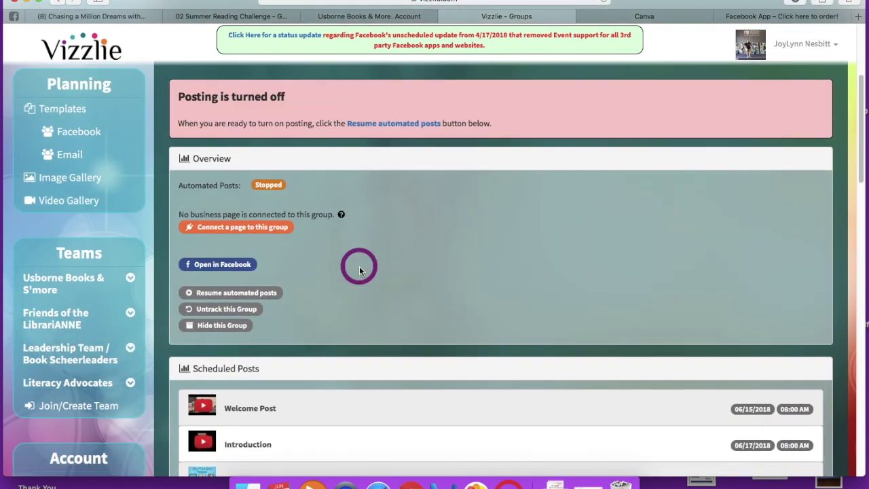
left_click(228, 294)
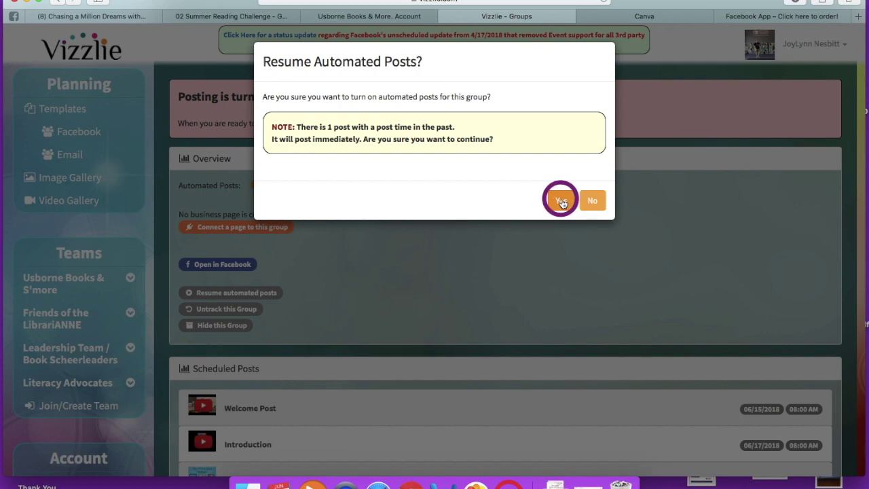
left_click(562, 202)
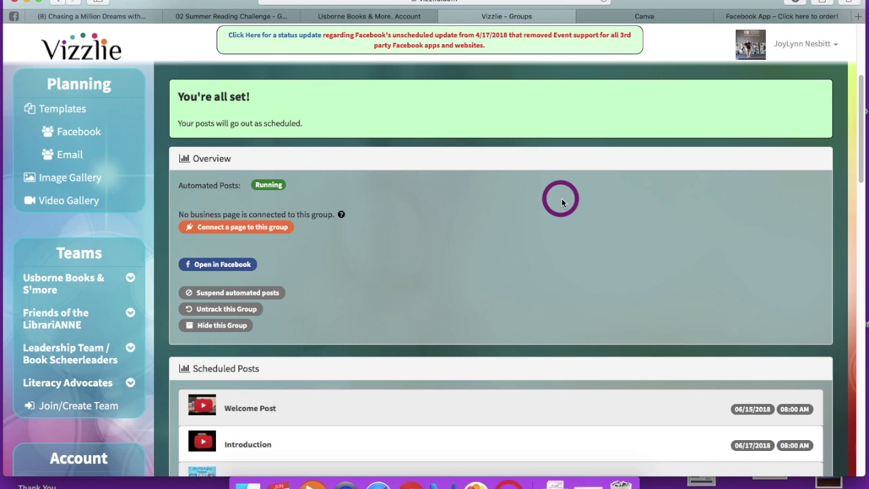
scroll(562, 202, "down", 3)
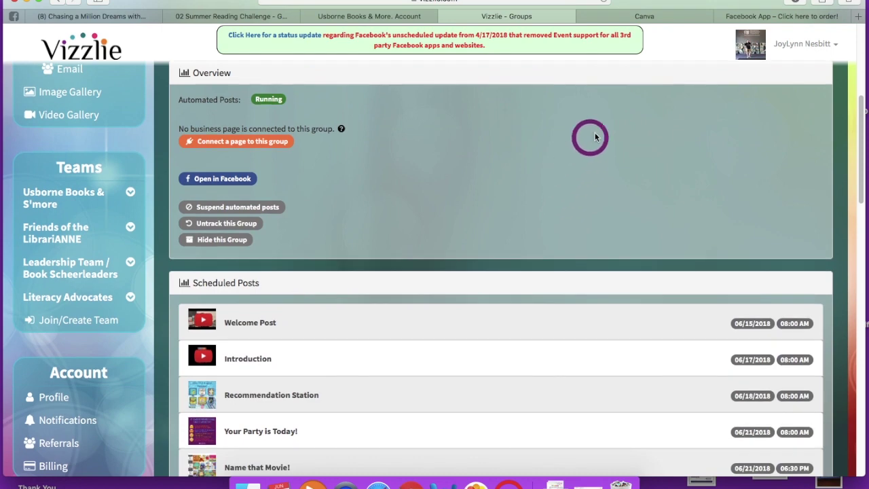
left_click(604, 2)
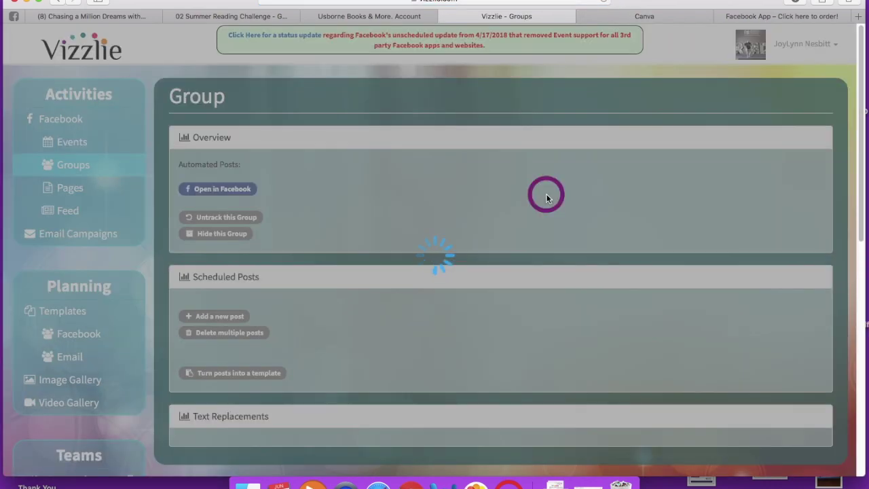
scroll(545, 196, "down", 2)
scroll(546, 196, "down", 5)
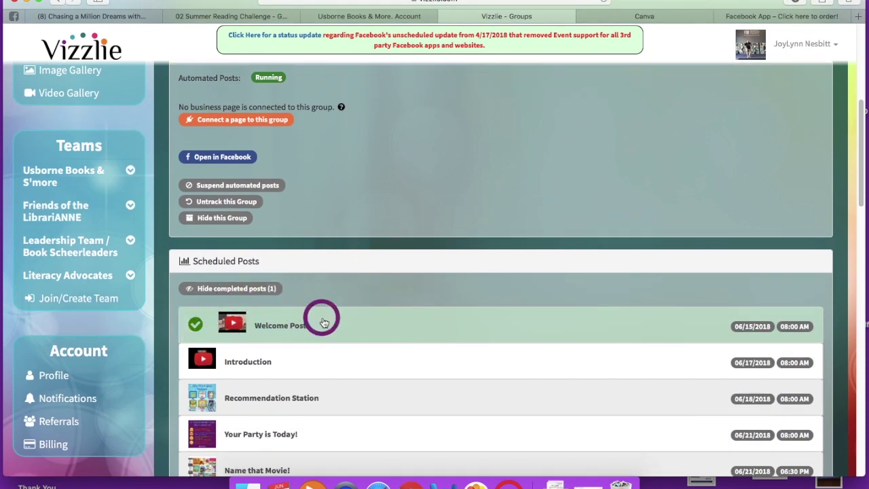
scroll(333, 326, "up", 3)
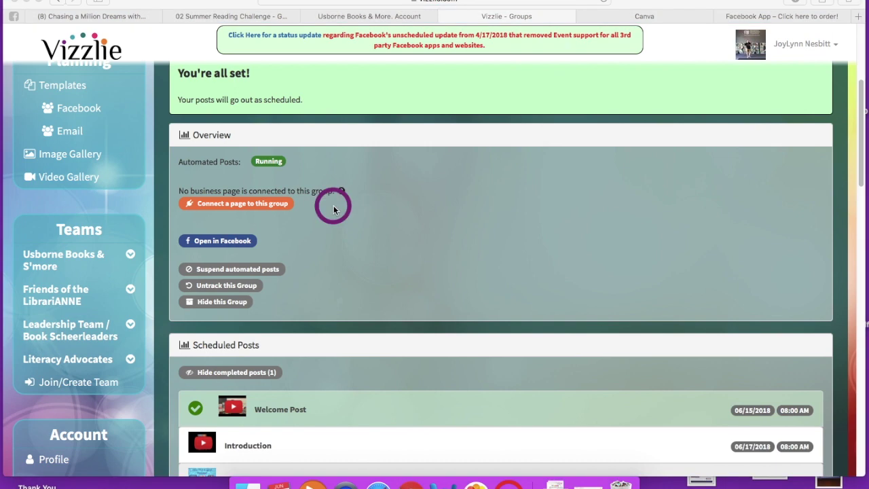
Step: Check Vizzlie's welcome post in the Facebook group discussion, then show Add Members friend suggestions
left_click(14, 18)
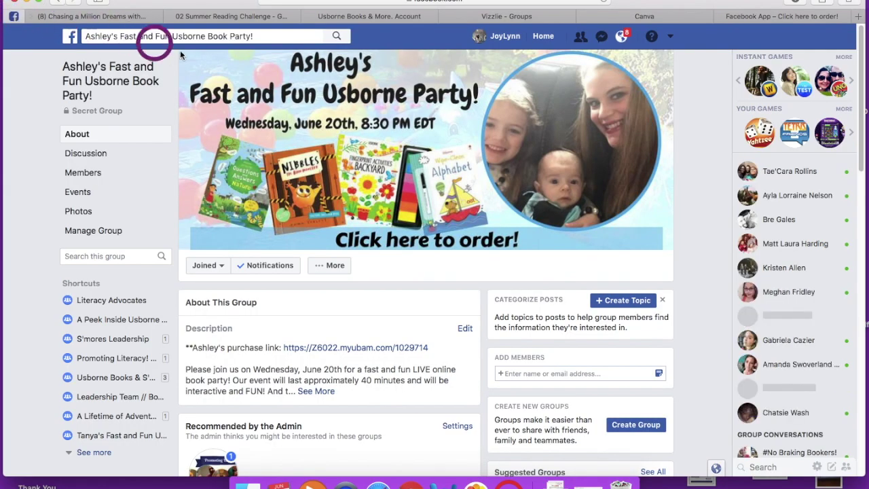
left_click(91, 154)
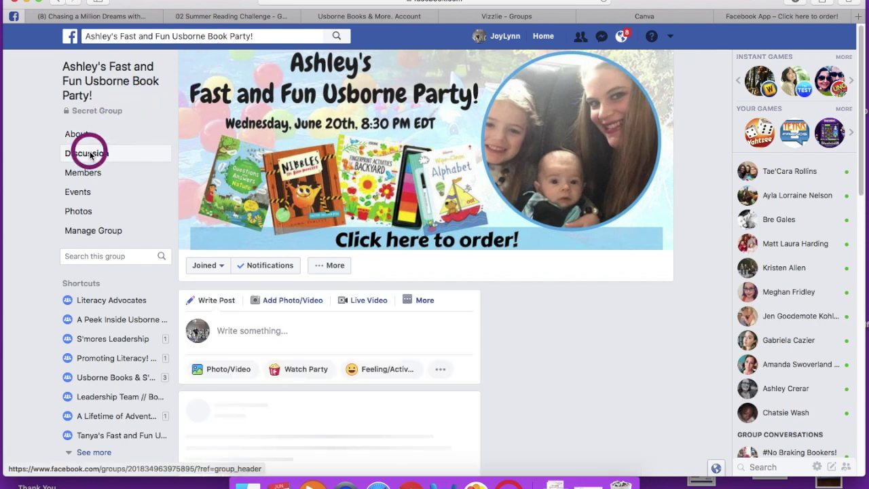
scroll(265, 217, "down", 1)
scroll(265, 217, "down", 5)
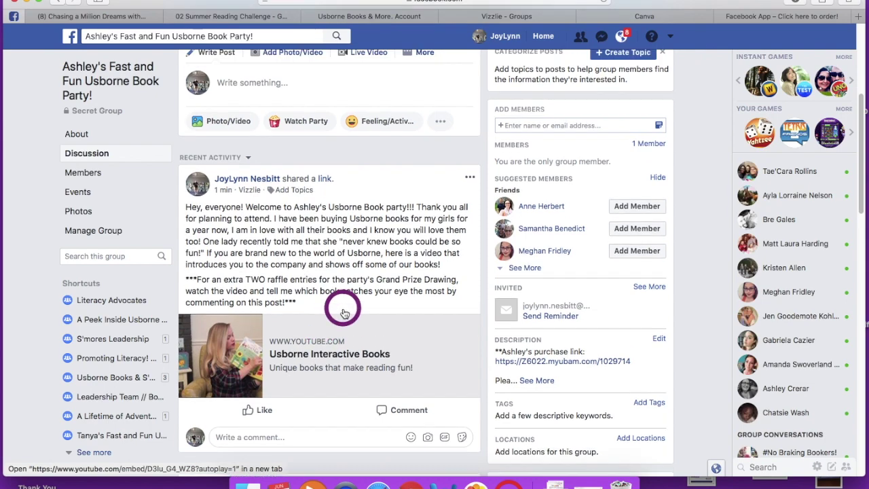
scroll(322, 318, "up", 5)
scroll(343, 312, "up", 3)
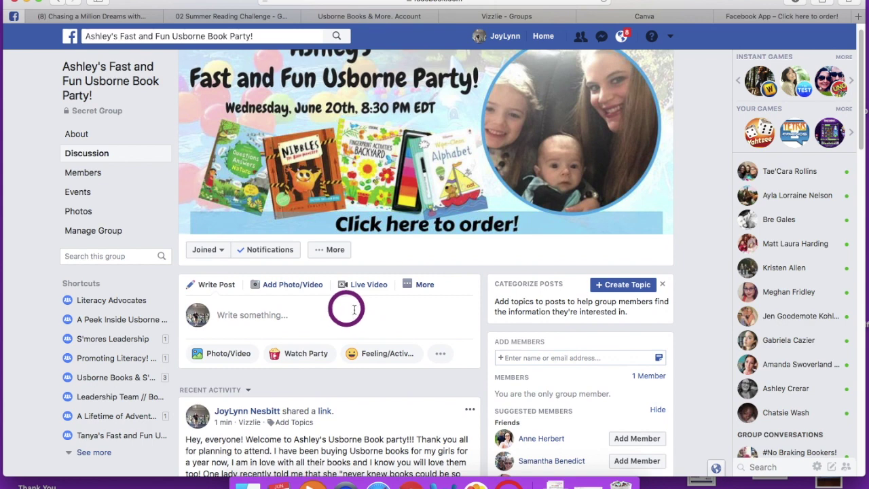
left_click(506, 356)
left_click(523, 356)
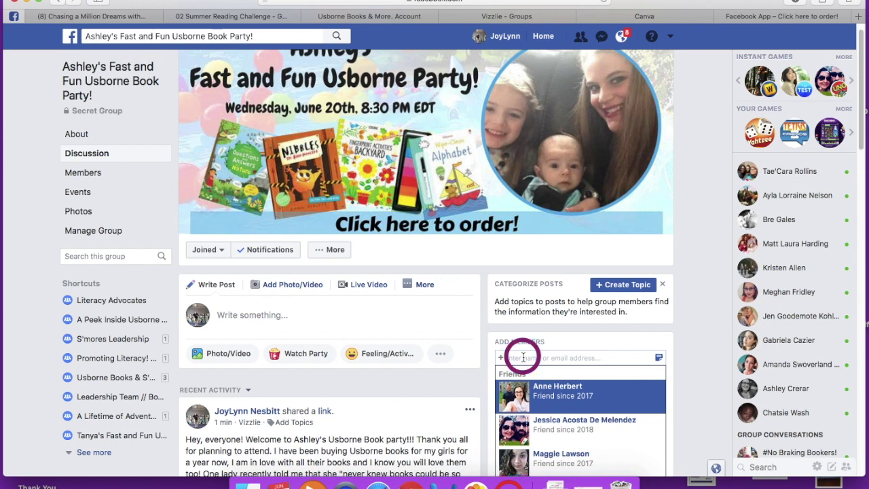
Step: Close the Add Members friend suggestions dropdown
left_click(467, 384)
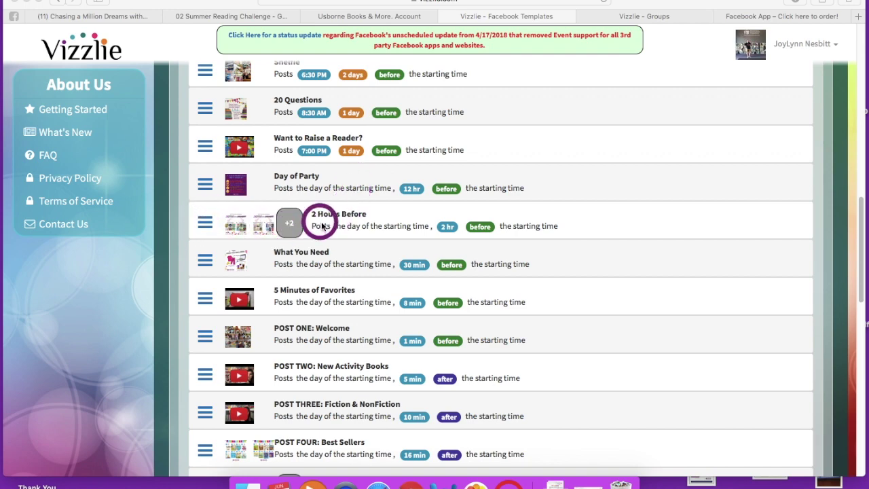
Step: Preview the template's 2 Hours Before Battle of the Books post
left_click(204, 224)
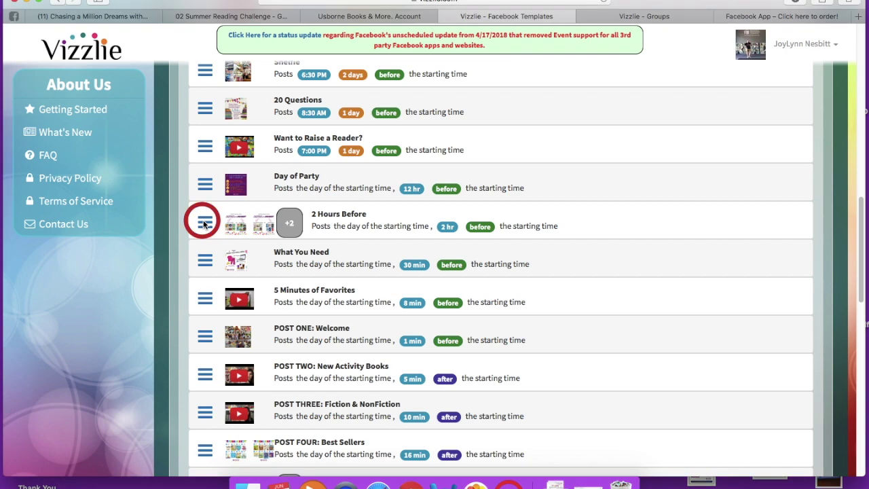
left_click(223, 249)
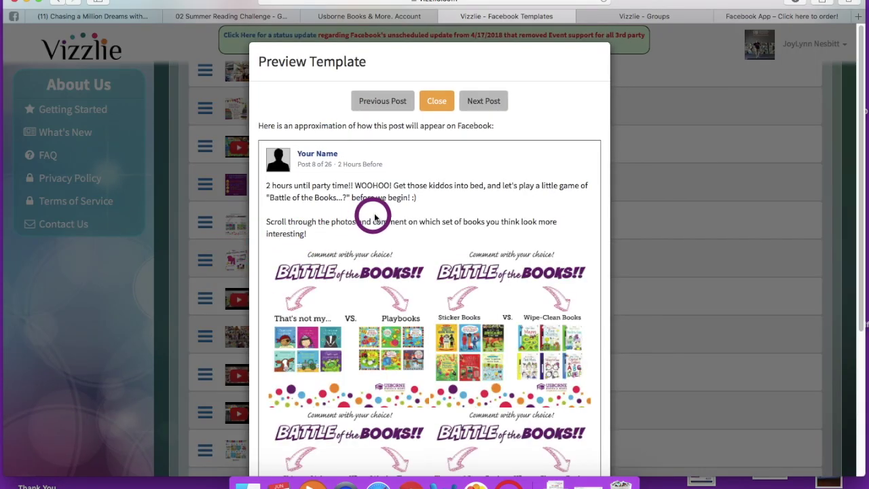
scroll(375, 217, "down", 5)
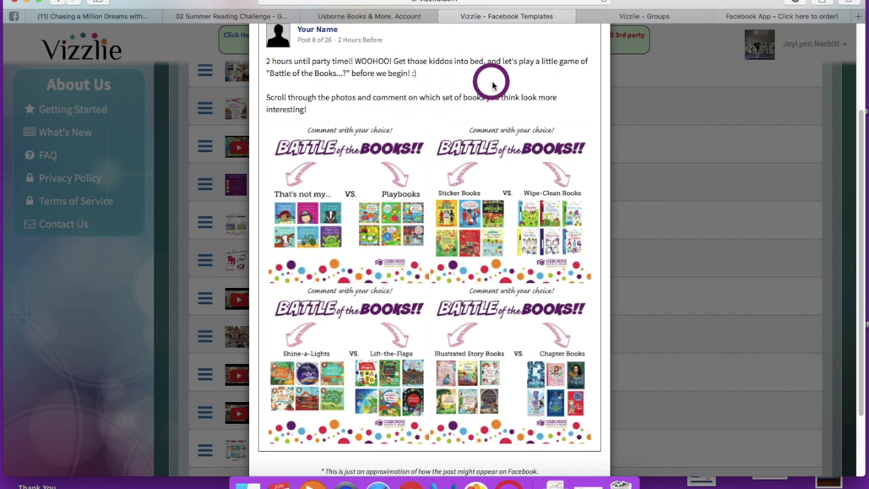
left_click(611, 17)
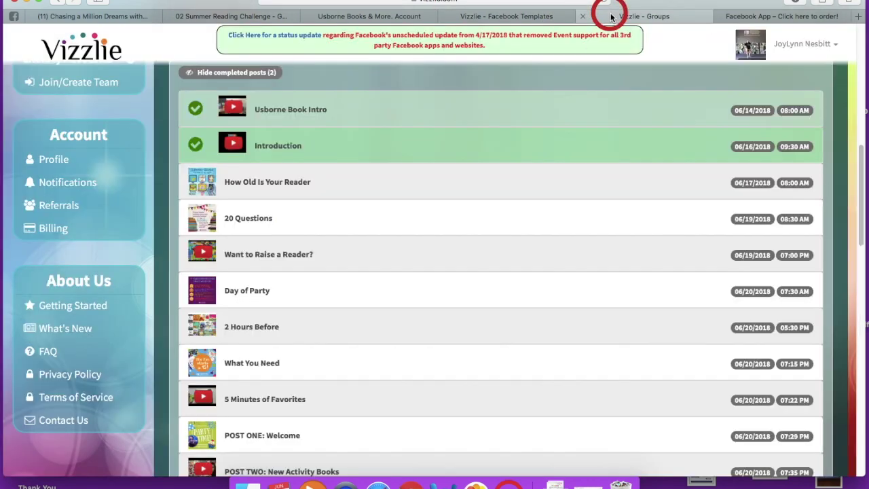
Step: Preview the group's scheduled 2 Hours Before post, a Name that Movie game
left_click(238, 329)
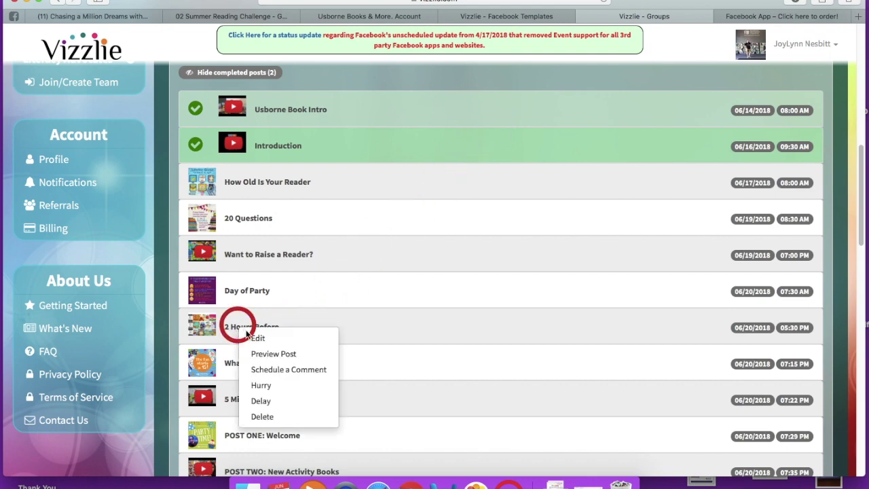
left_click(265, 358)
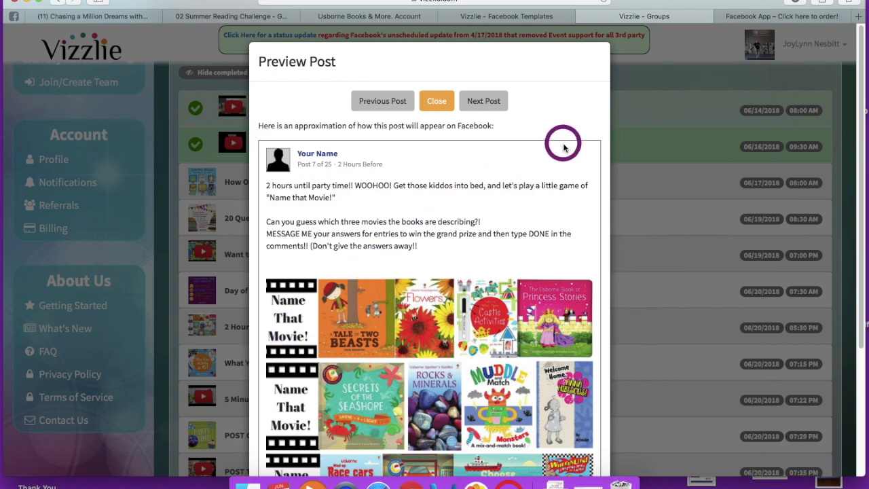
scroll(563, 146, "down", 2)
scroll(564, 146, "down", 2)
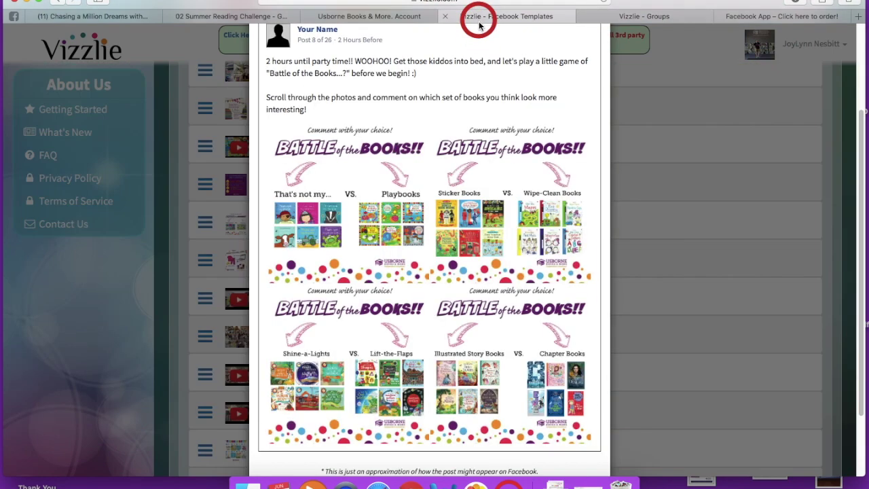
scroll(448, 81, "up", 3)
Step: Preview the template's POST FIVE: Choose video lineup post, then close the group's post preview
left_click(436, 103)
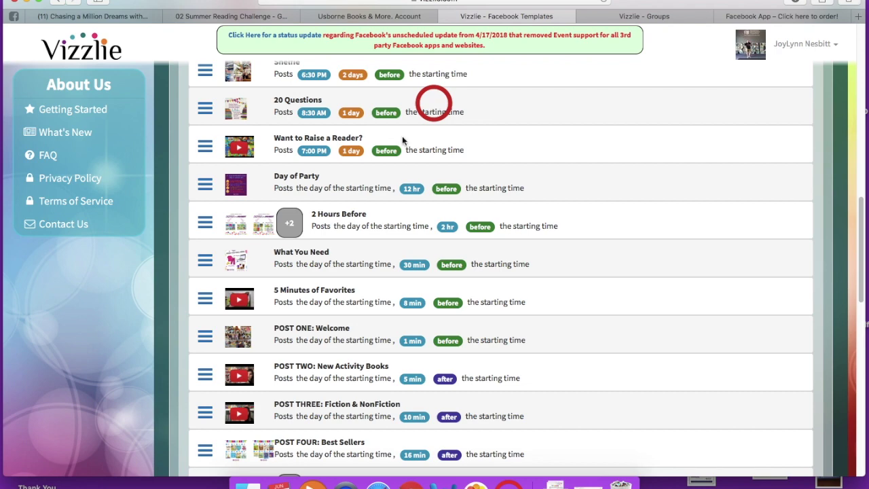
scroll(348, 248, "down", 5)
scroll(350, 251, "down", 1)
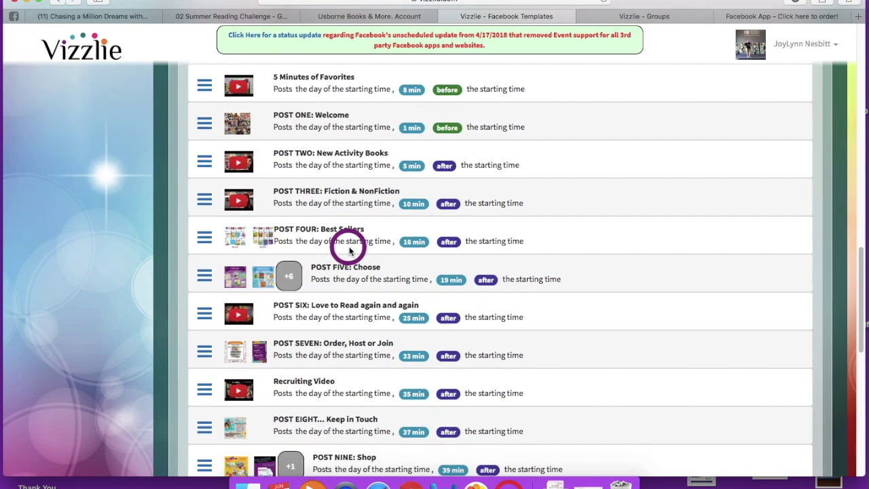
left_click(206, 288)
left_click(224, 309)
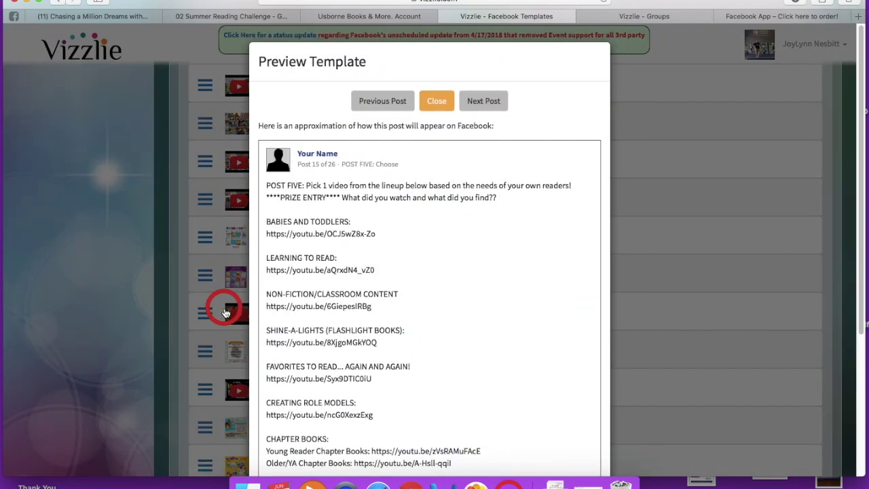
scroll(404, 217, "down", 5)
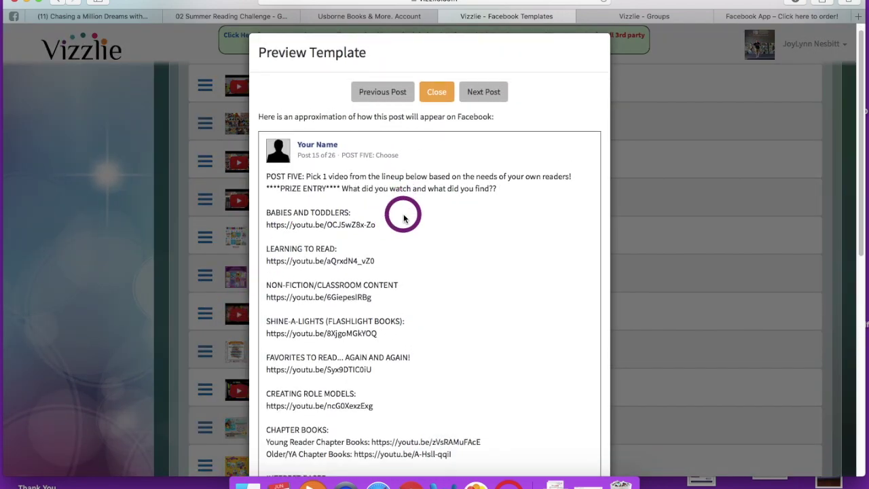
scroll(403, 217, "down", 4)
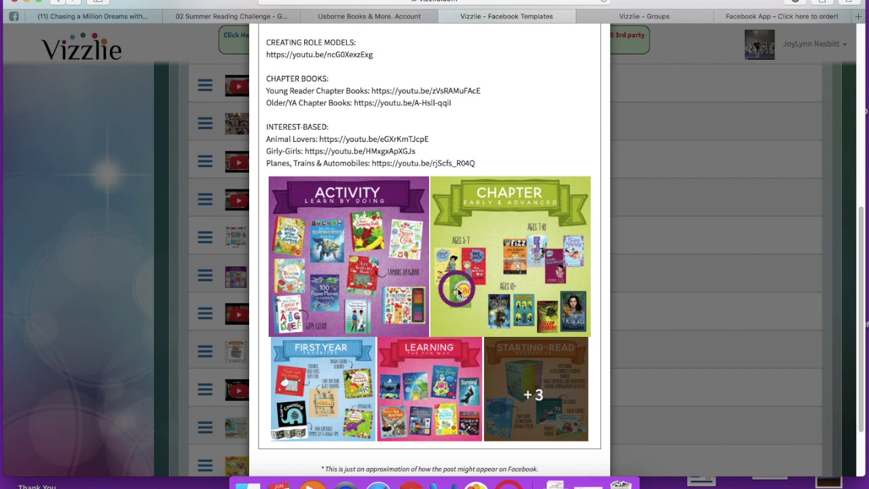
scroll(458, 292, "up", 4)
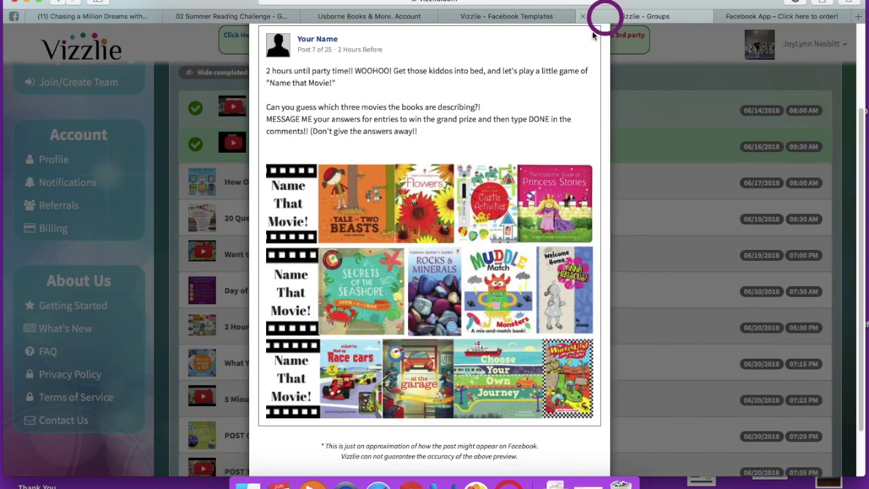
scroll(452, 102, "up", 2)
left_click(439, 44)
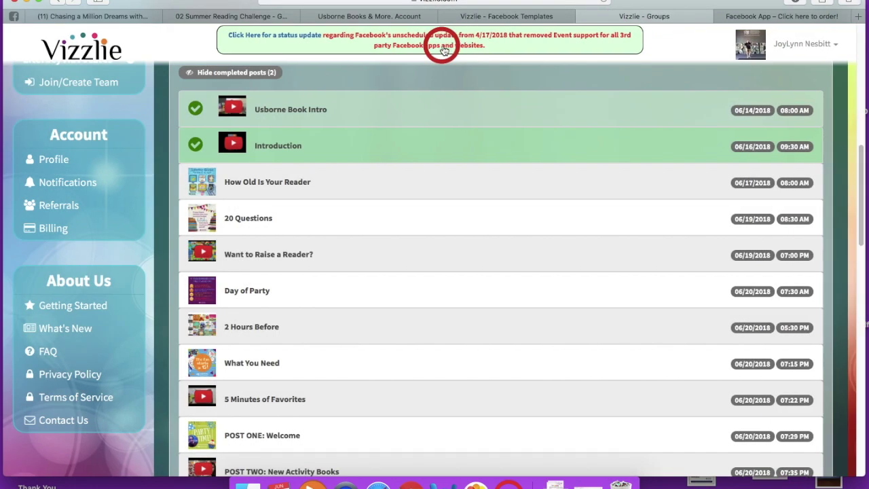
Step: Preview the group's scheduled POST FIVE: Choose and scroll through its You Choose! image
scroll(316, 266, "down", 5)
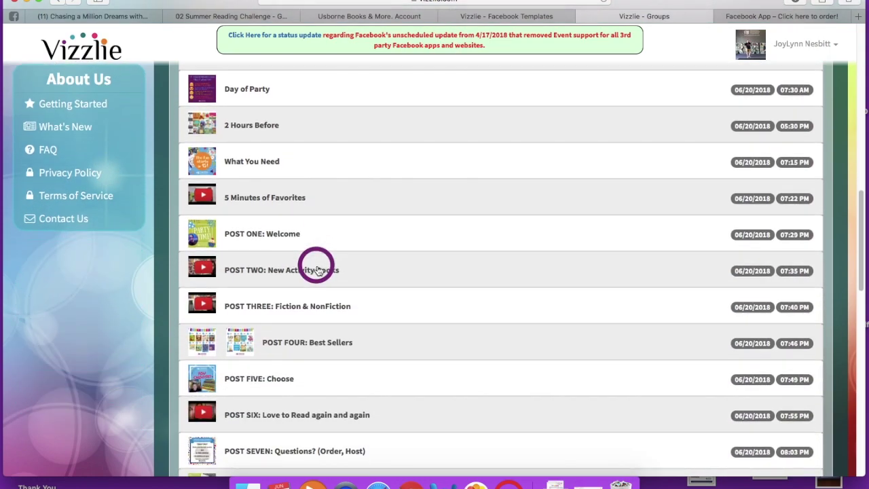
scroll(316, 266, "down", 3)
right_click(204, 277)
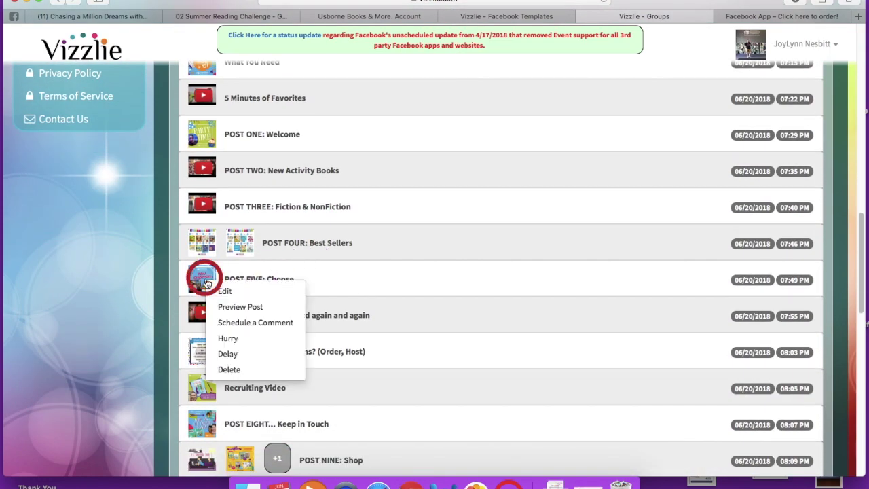
left_click(226, 307)
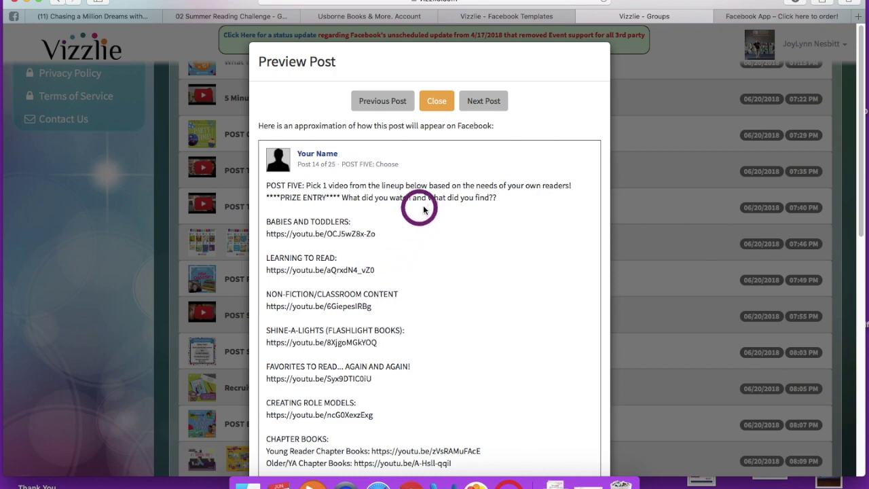
scroll(426, 204, "down", 5)
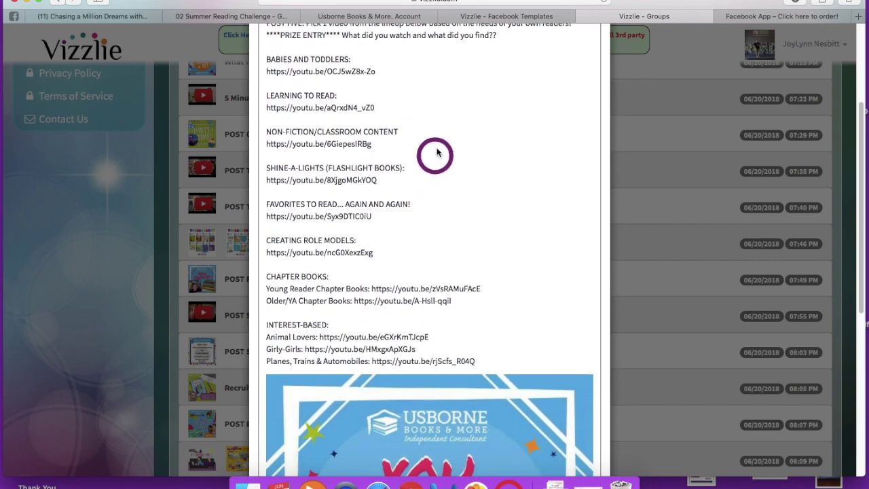
scroll(441, 92, "down", 4)
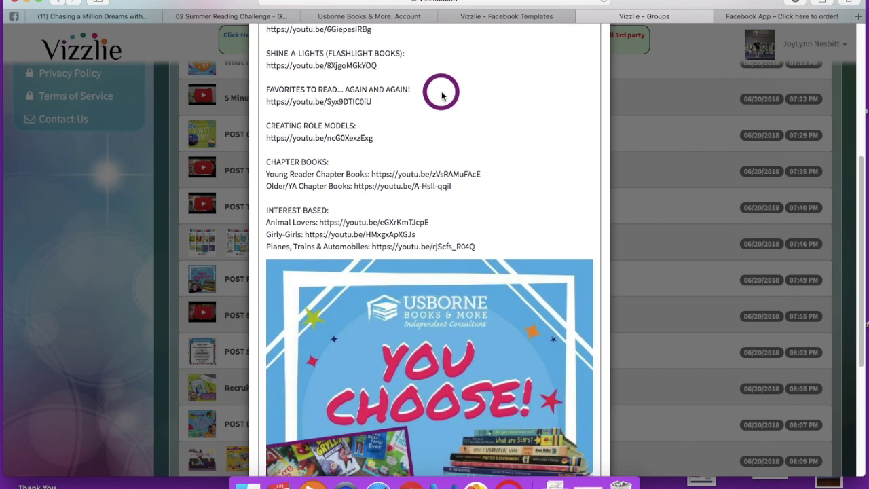
scroll(441, 95, "up", 6)
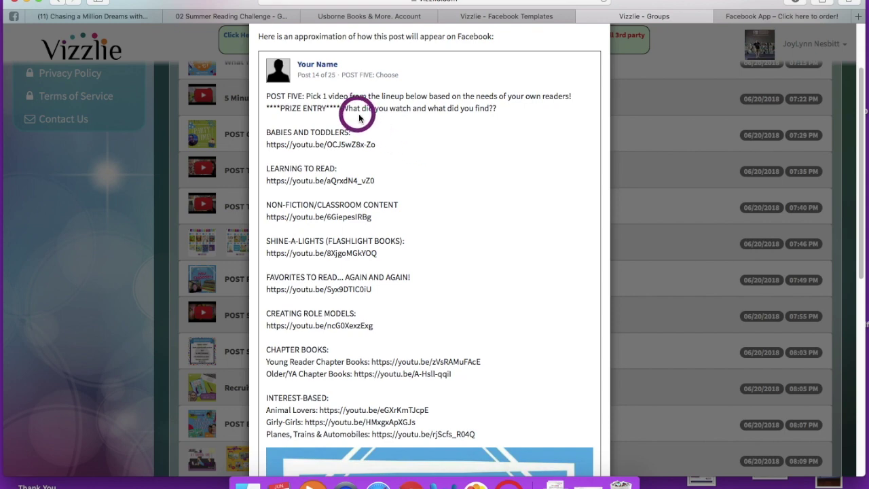
Step: Compare it with the Facebook Templates preview's video lineup and Activity, Chapter, First Year, Learning collage
scroll(466, 137, "down", 5)
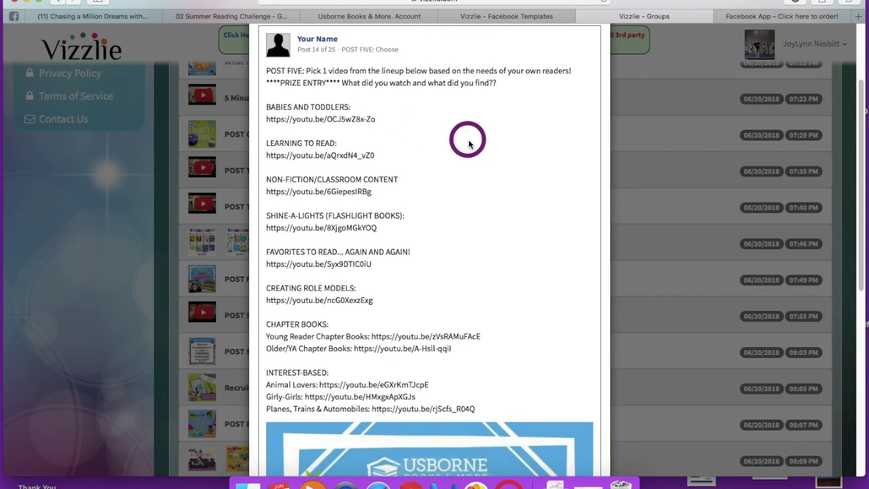
scroll(468, 144, "down", 6)
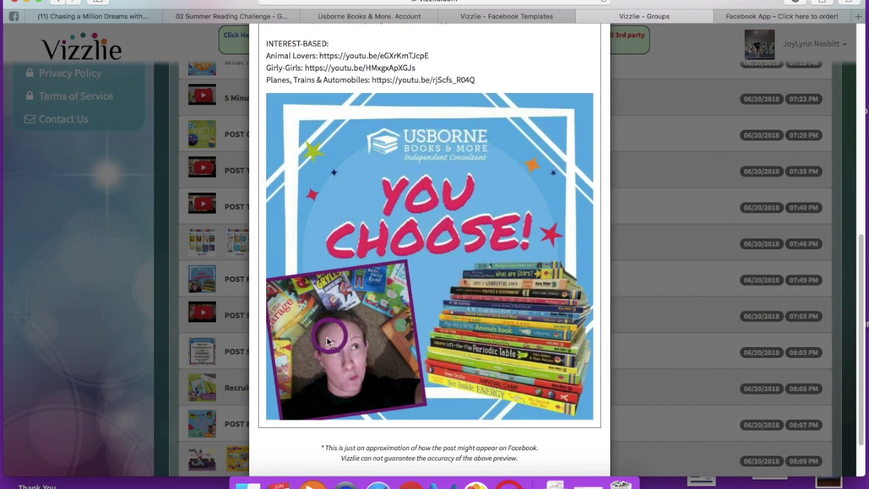
scroll(436, 299, "up", 5)
scroll(436, 299, "up", 8)
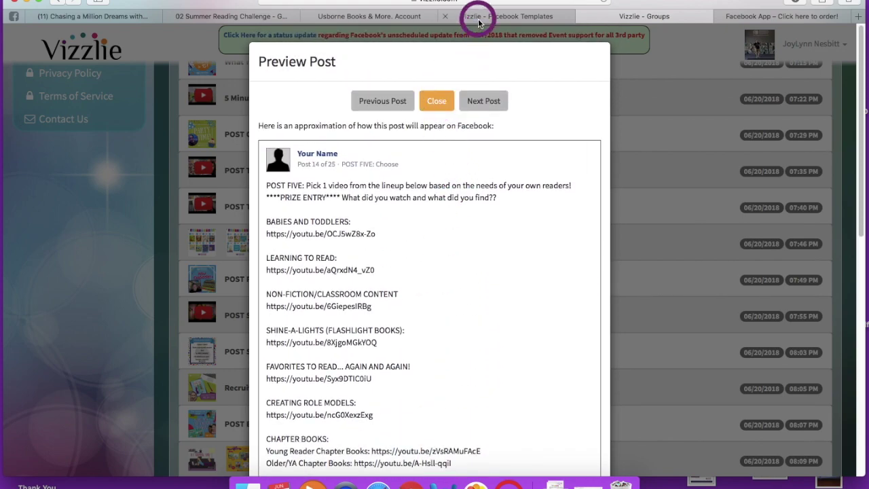
scroll(468, 31, "down", 7)
scroll(423, 225, "down", 3)
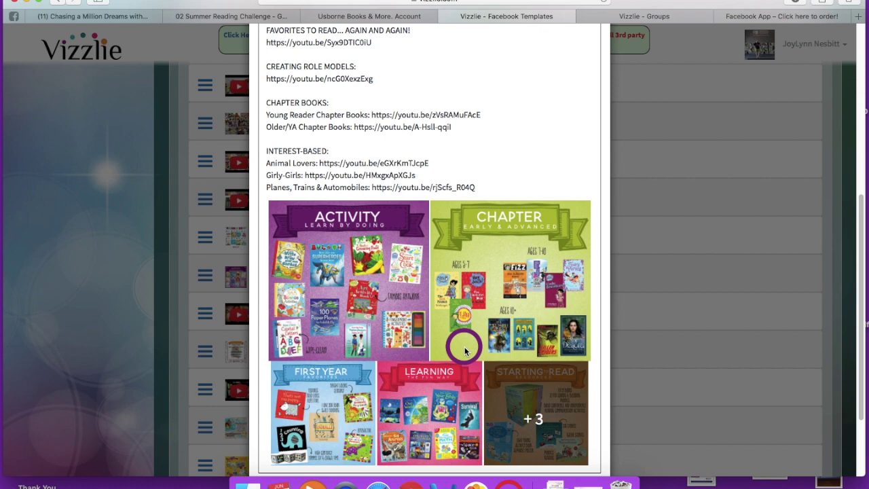
scroll(465, 349, "up", 2)
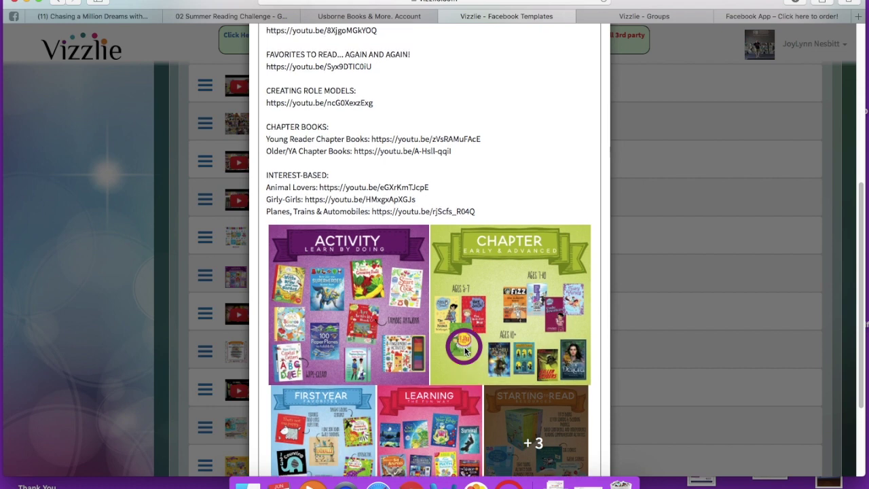